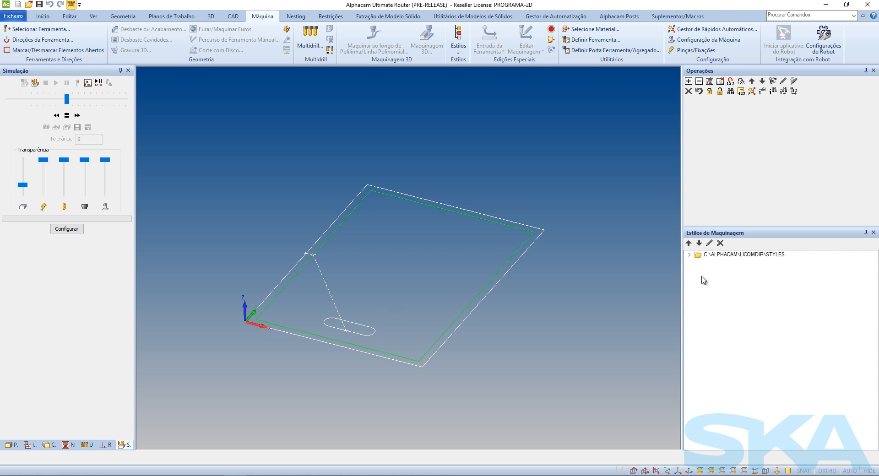
Apply the PERFIL-2D-17.5MM and PERFIL-2D2-17.5MM machining styles from the ska style folder to their assigned layers
left_click(690, 255)
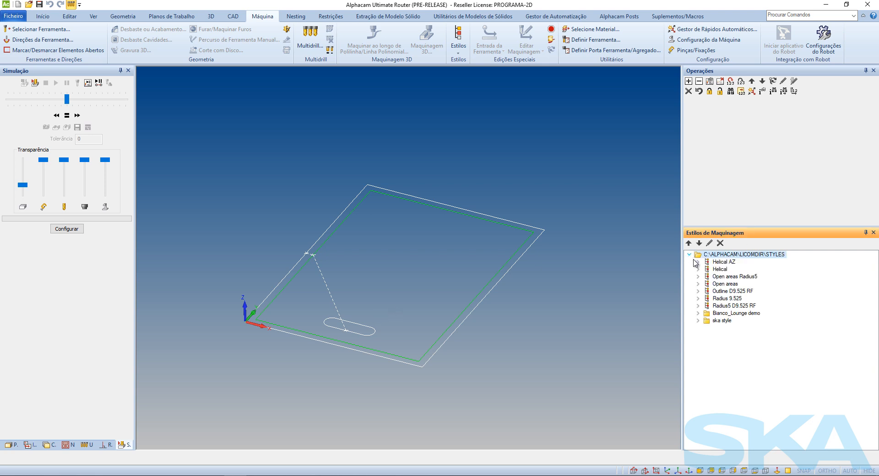
left_click(698, 320)
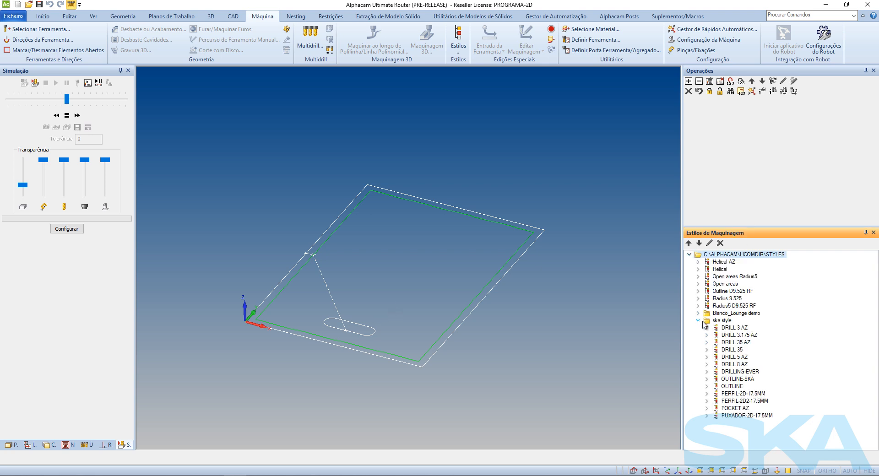
right_click(733, 396)
left_click(753, 317)
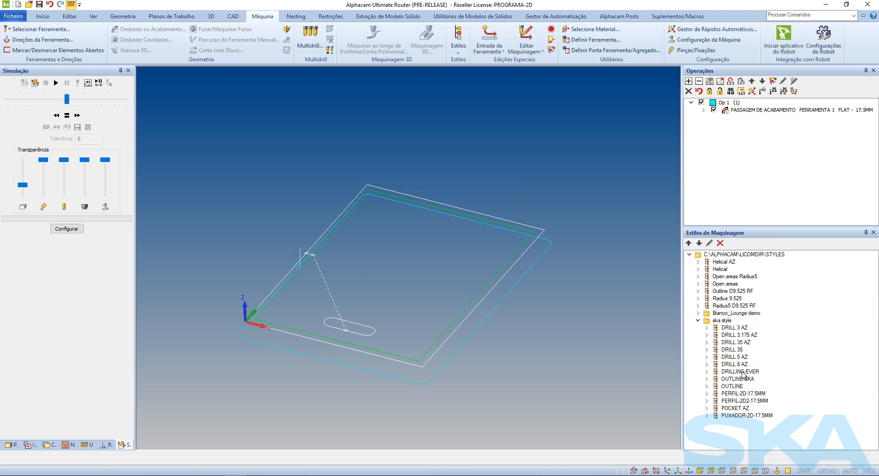
right_click(742, 401)
left_click(753, 322)
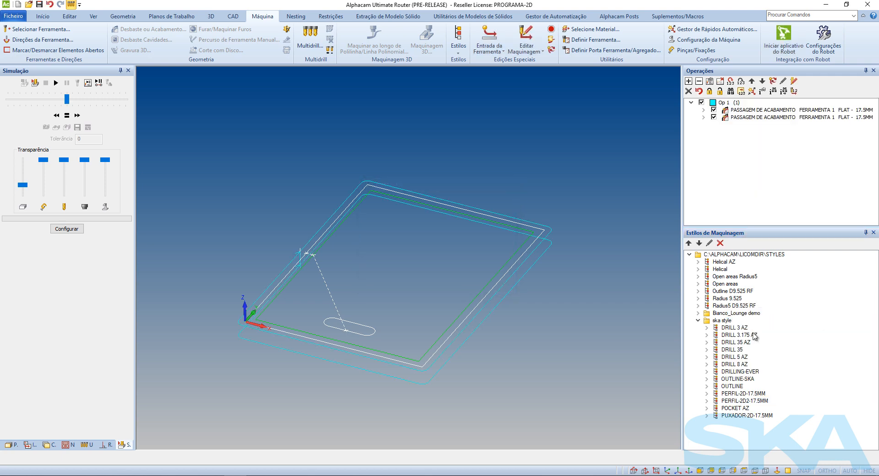
Apply the PUXADOR-2D-17.5MM machining style to its assigned Pocket layer for the handle slot
right_click(738, 417)
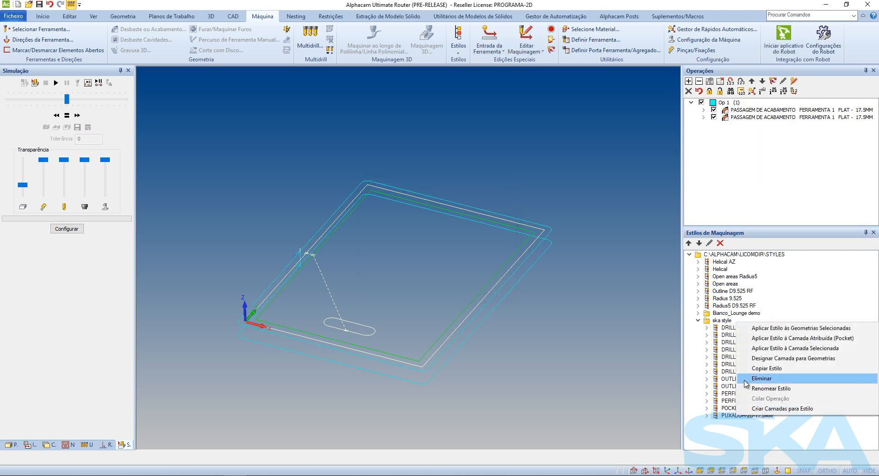
left_click(756, 339)
scroll(362, 356, "up", 1)
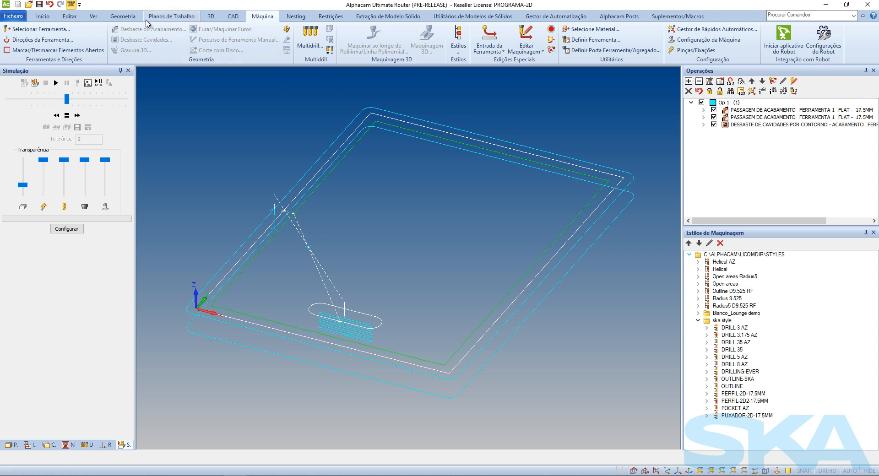
Select the Alpha Standard 3 Ax Router.arp post-processor from the RPosts.Alp folder
left_click(52, 16)
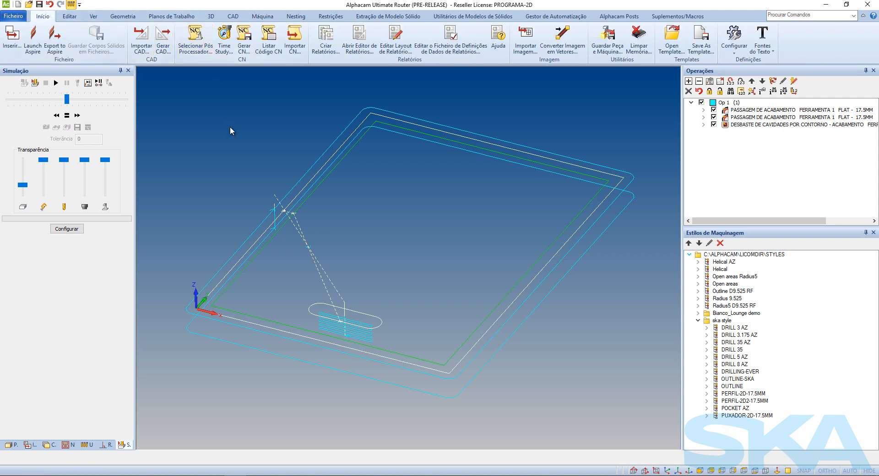
left_click(196, 37)
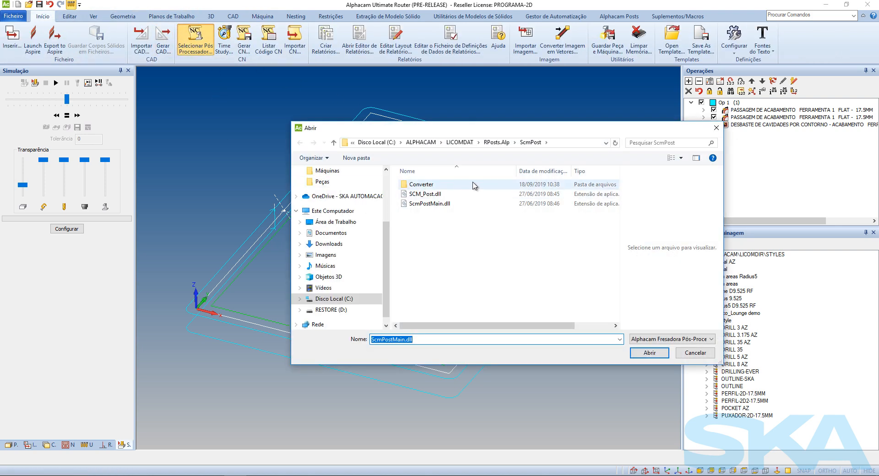
left_click(499, 142)
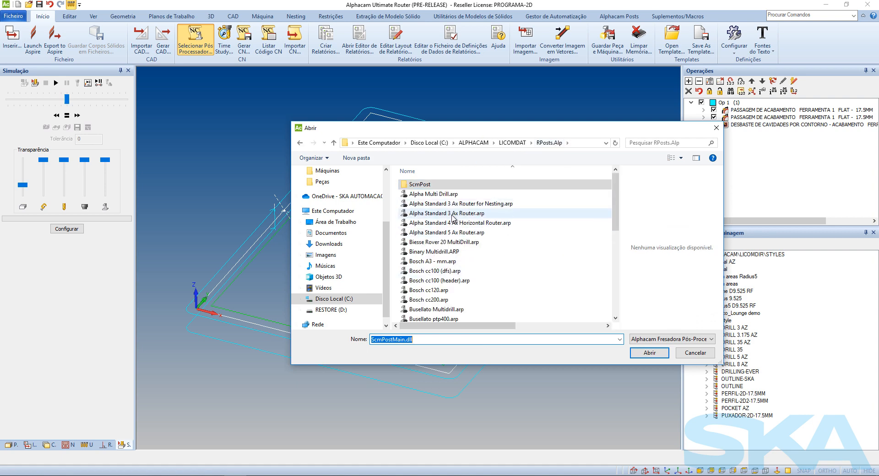
double_click(453, 212)
Generate the NC program of the 2D part without sending it over RS232, and review its code to the end
left_click(241, 48)
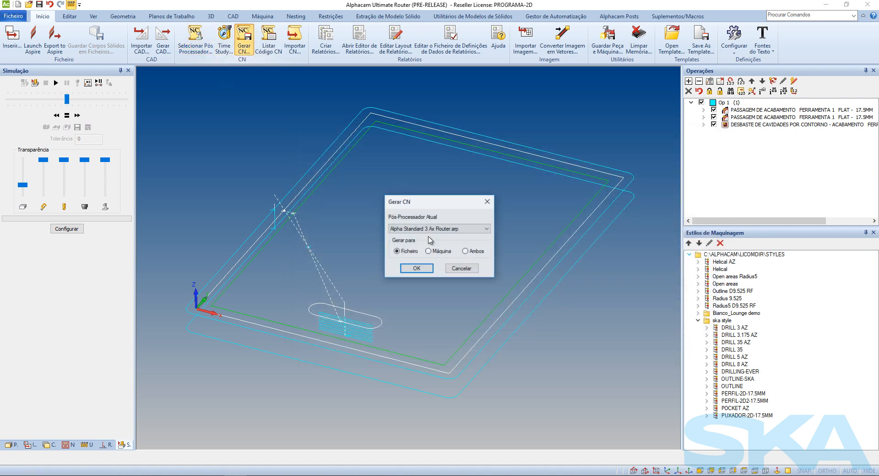
left_click(430, 273)
left_click(409, 291)
key("Return")
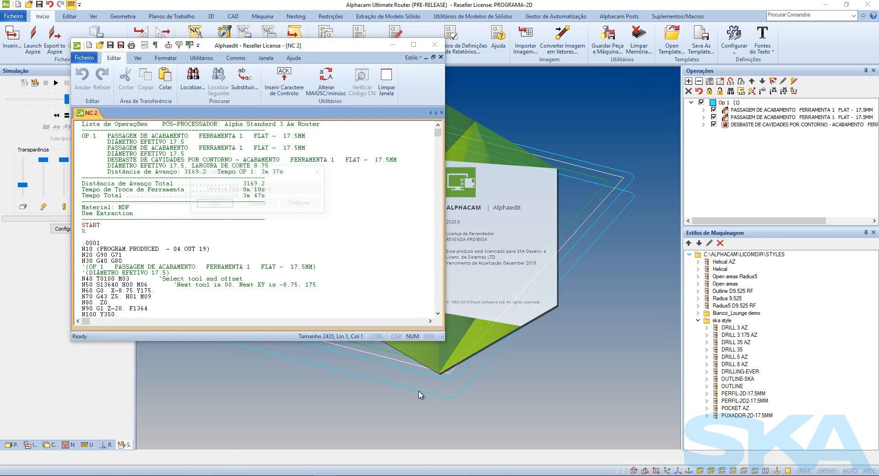
left_click(262, 205)
scroll(270, 220, "down", 17)
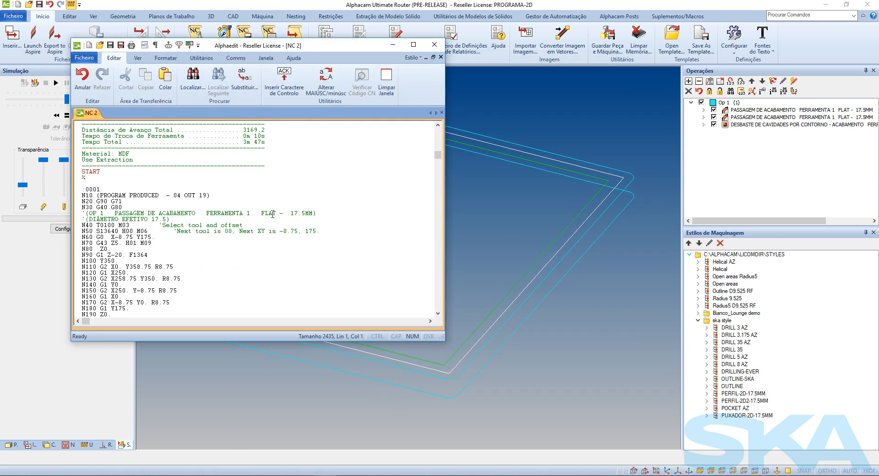
scroll(273, 225, "down", 4)
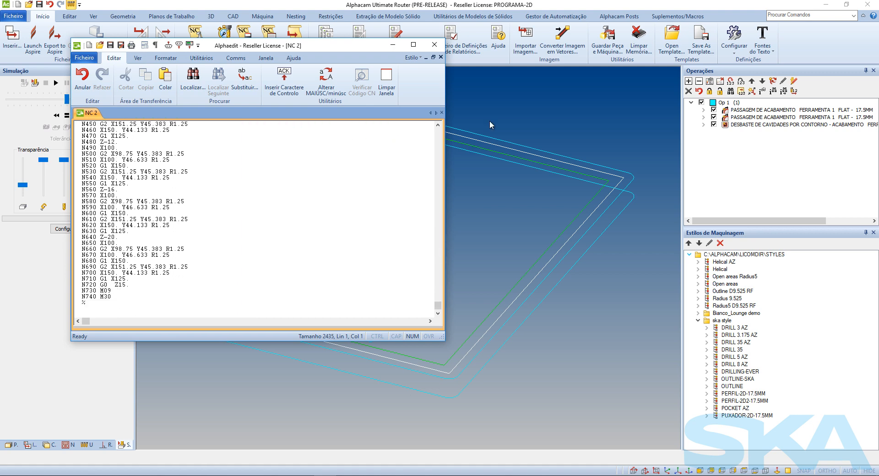
left_click(483, 130)
Create the process report for PROGRAMA-2D with the existing project information and layout, and look through its pages
left_click(326, 40)
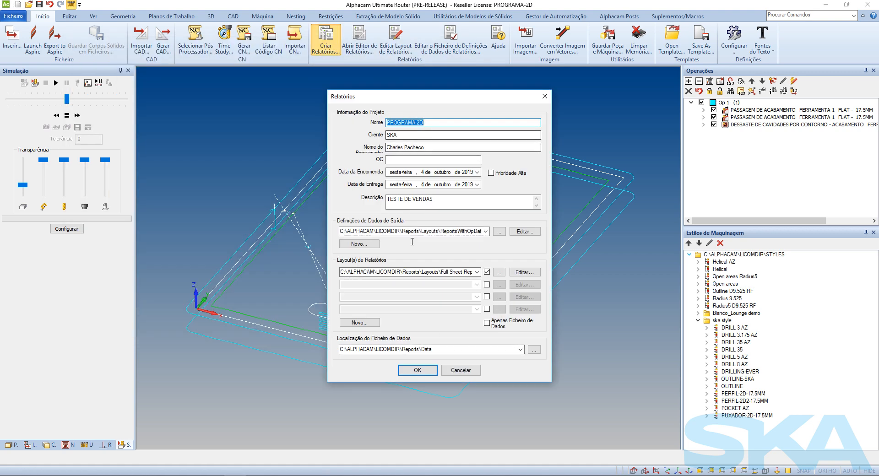
left_click(411, 373)
left_click(433, 261)
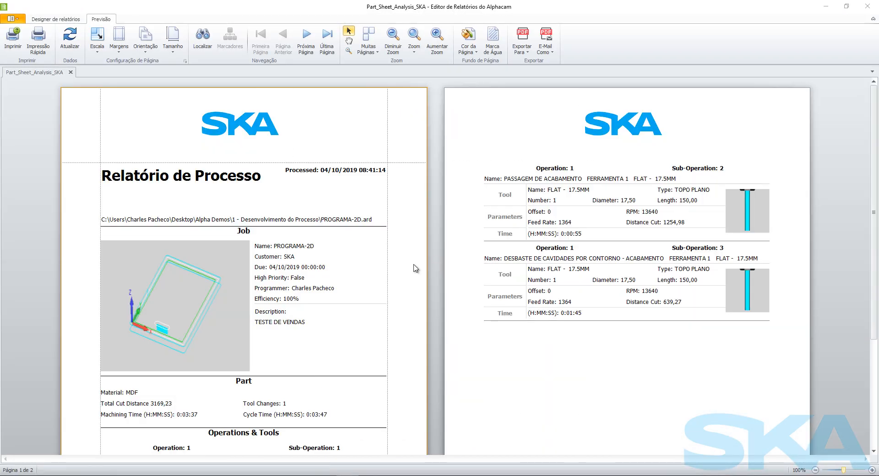
scroll(247, 217, "down", 6)
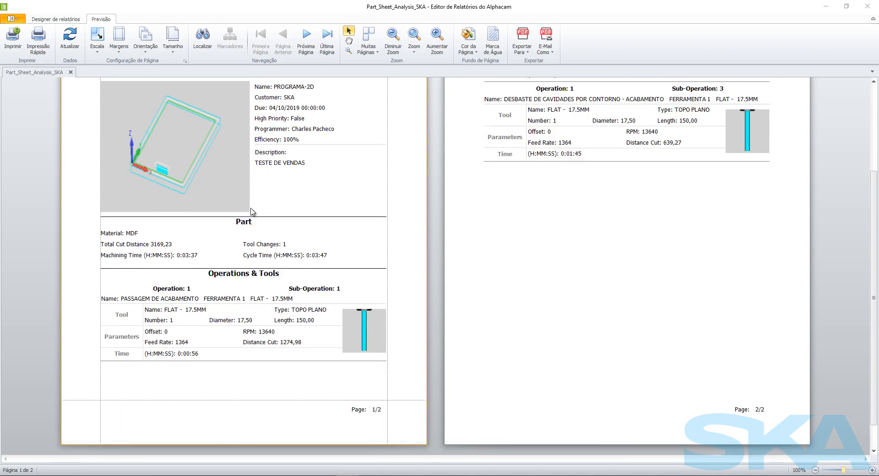
scroll(252, 212, "up", 6)
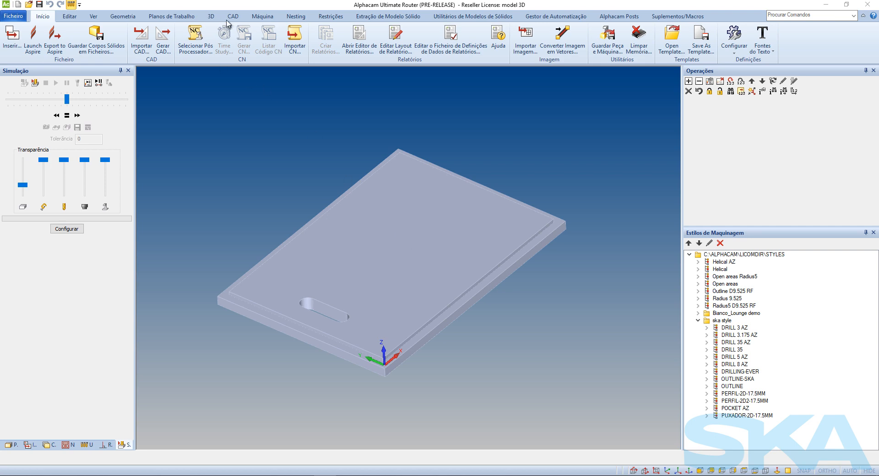
Run automatic shape extraction of contours and drillable holes on the 3D board model
left_click(368, 17)
left_click(18, 37)
left_click(322, 191)
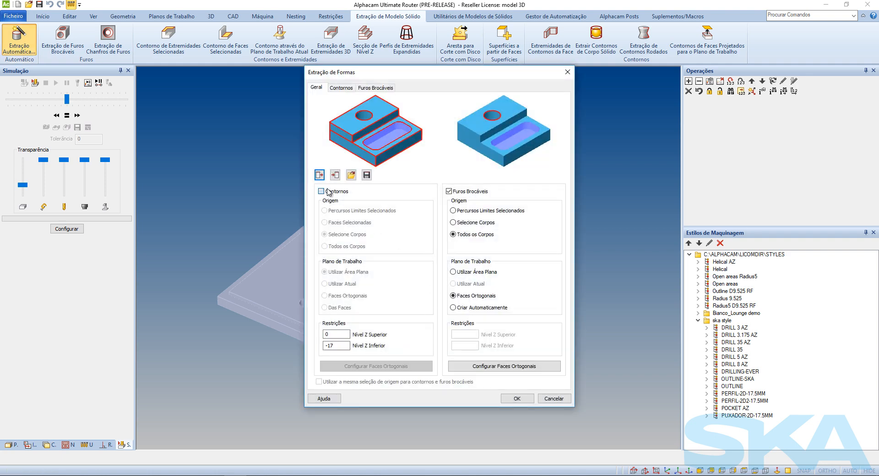
left_click(512, 399)
left_click(561, 457)
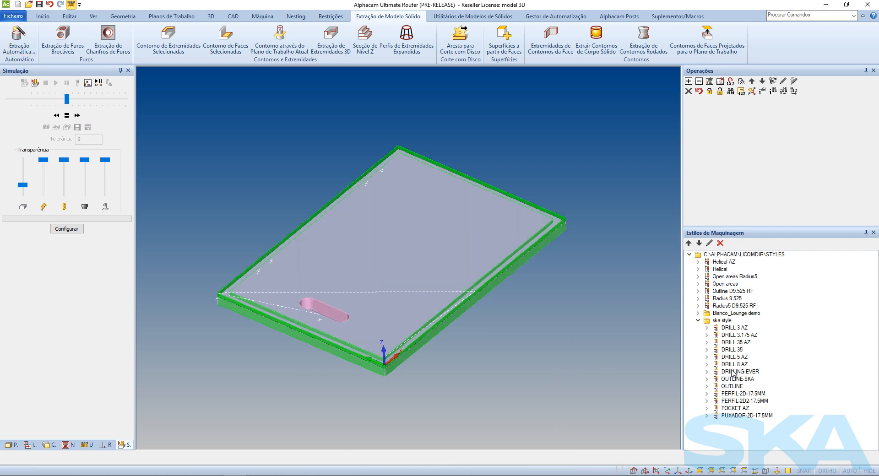
Apply the PERFIL-2D-17.5MM machining style to the Outlines layer of the board
right_click(735, 397)
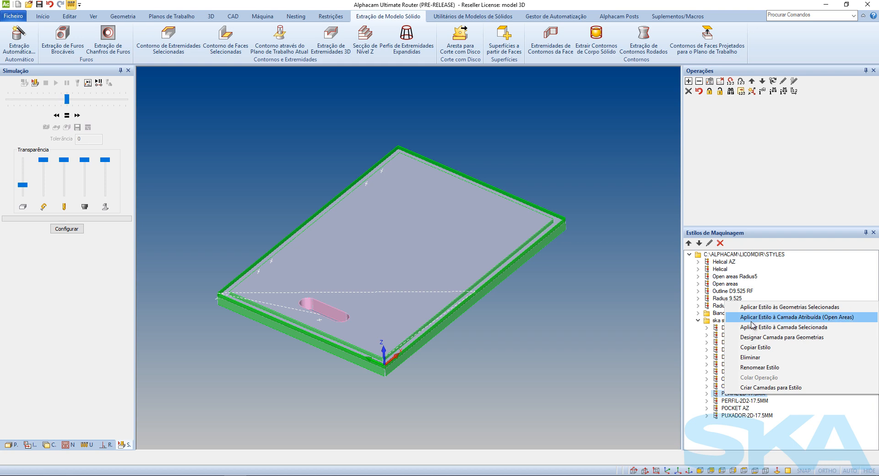
left_click(753, 327)
left_click(476, 235)
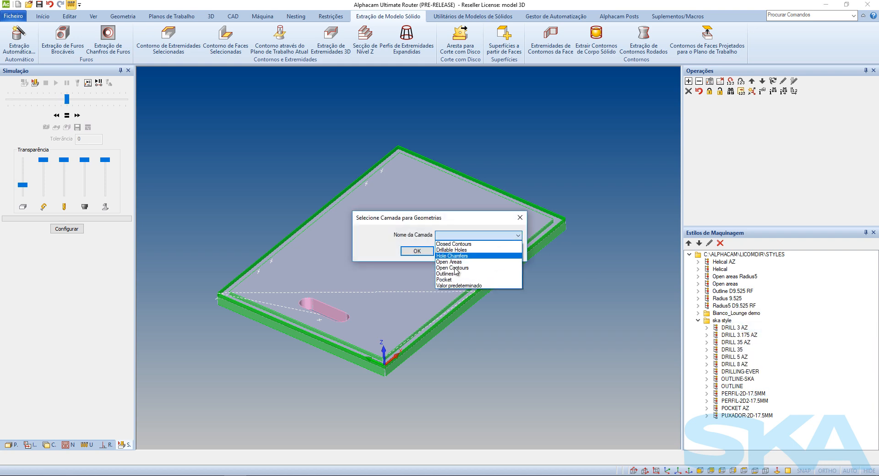
left_click(465, 274)
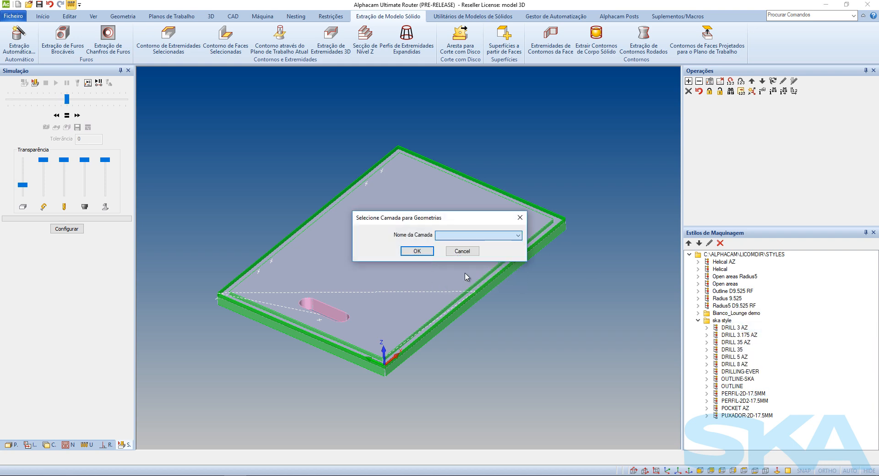
left_click(421, 252)
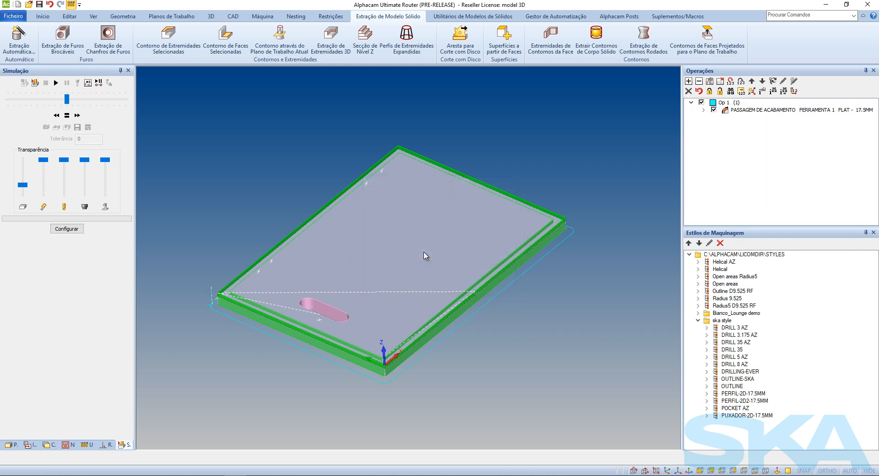
Apply the POCKET AZ machining style to its assigned Pocket layer for the board's handle slot
right_click(736, 409)
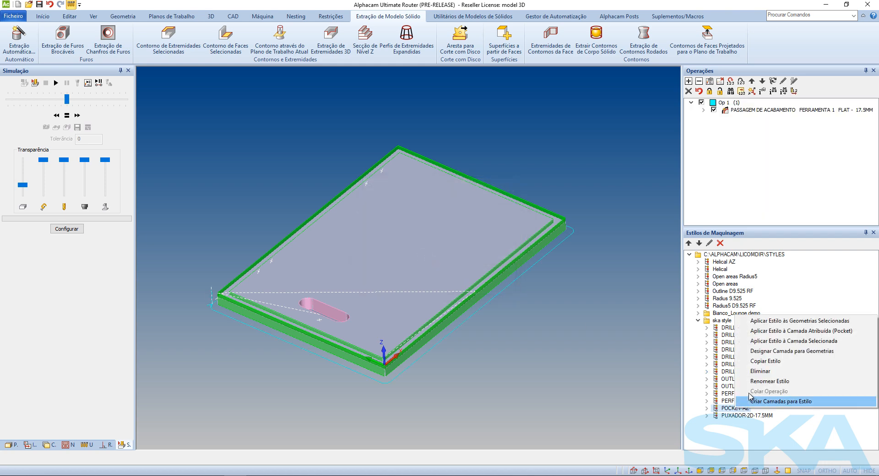
left_click(767, 330)
middle_click_drag(351, 297, 325, 212)
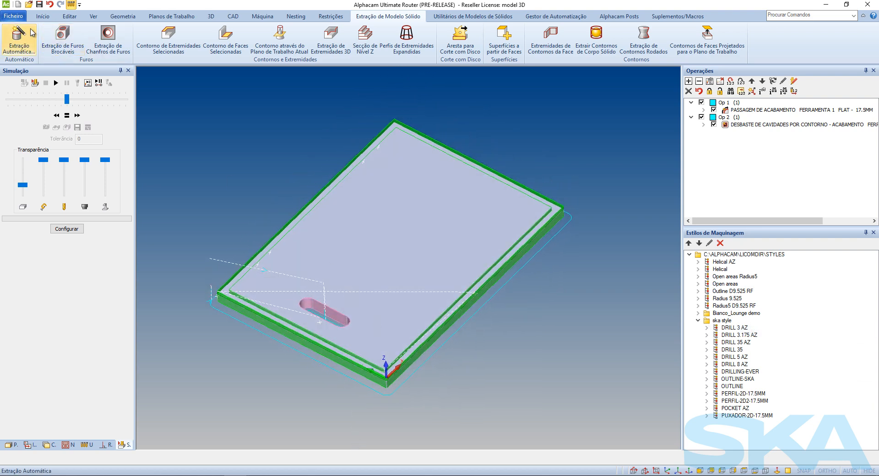
Choose Alpha Standard 3 Ax Router.arp as the post-processor for the 3D model
left_click(43, 16)
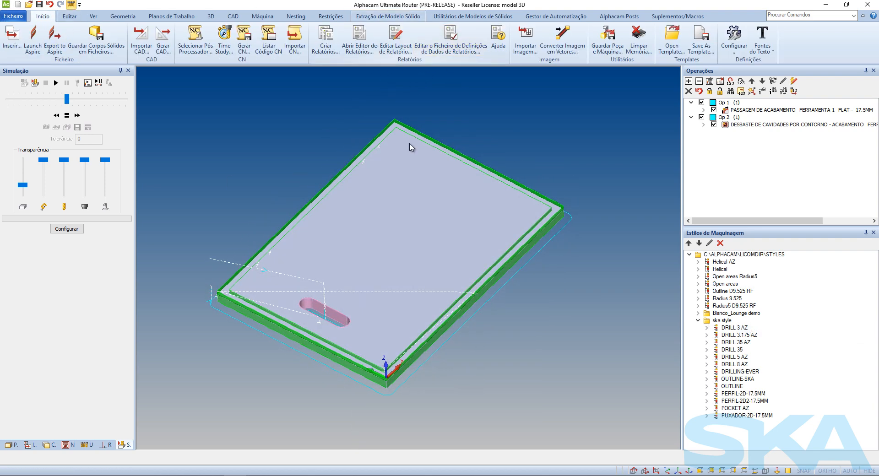
left_click(209, 45)
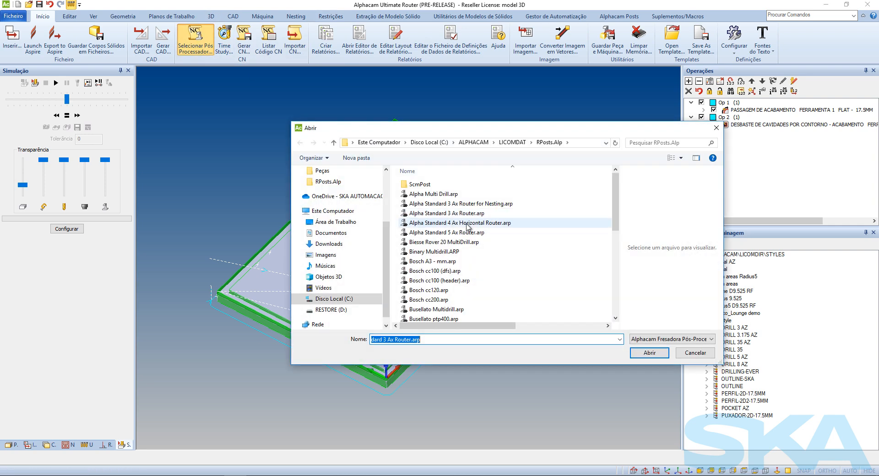
double_click(426, 214)
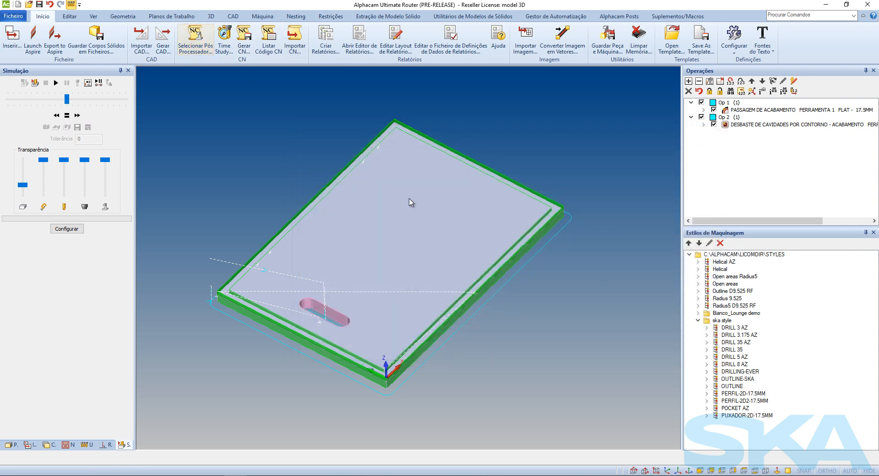
Generate the NC program of the 3D model without sending it over RS232, and review the code in the editor
left_click(244, 38)
left_click(416, 268)
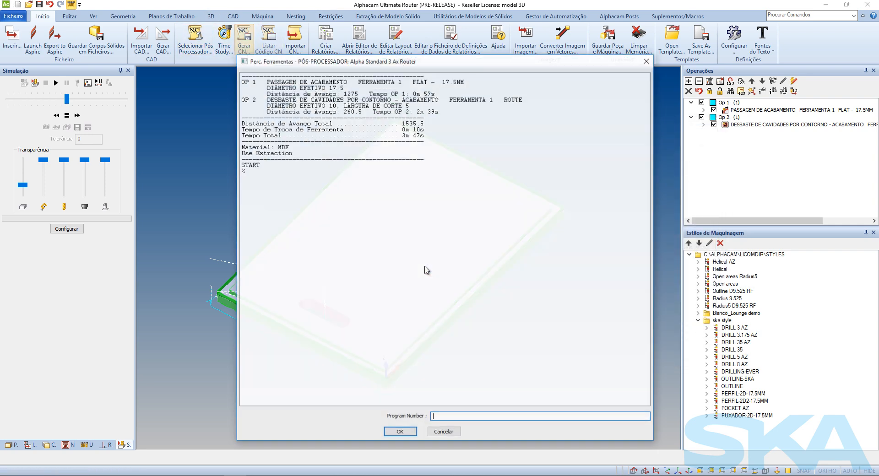
key("Return")
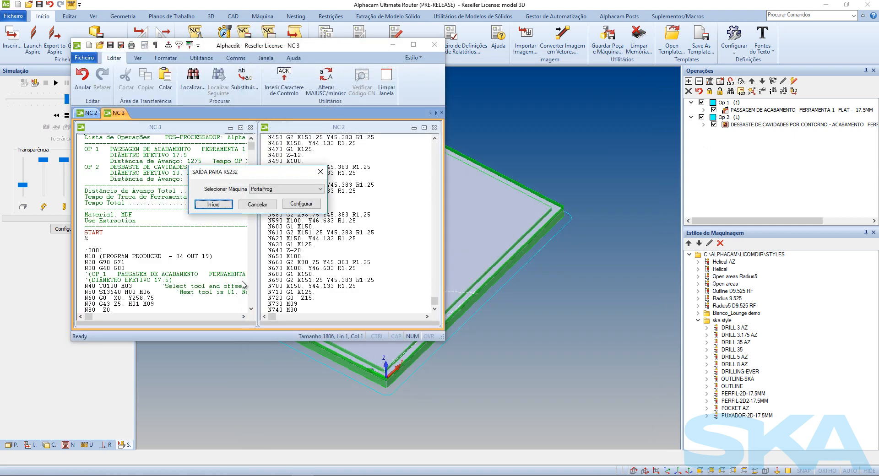
left_click(257, 205)
scroll(203, 226, "down", 4)
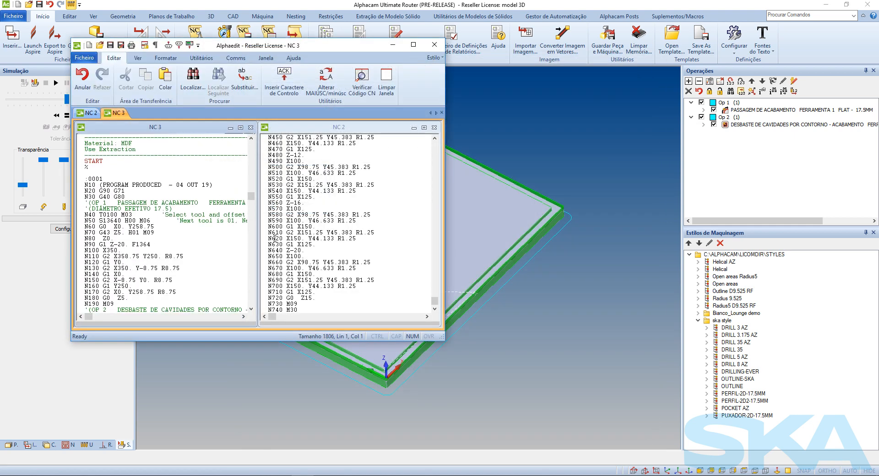
scroll(284, 239, "down", 4)
scroll(123, 254, "down", 10)
scroll(336, 217, "up", 12)
scroll(343, 215, "up", 15)
scroll(187, 197, "up", 15)
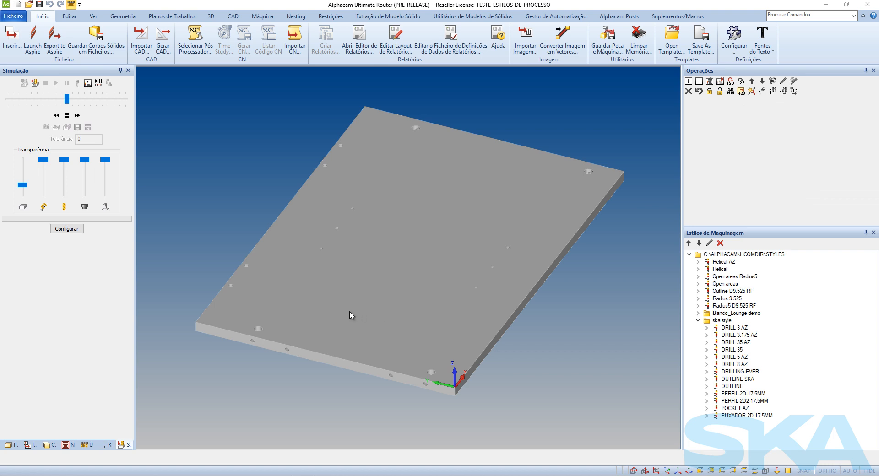
Automatically extract the drillable holes from all bodies of the board using orthogonal faces, with contour extraction turned off
mouse_move(349, 312)
middle_mouse_down()
mouse_move(368, 306)
mouse_move(340, 315)
mouse_move(438, 305)
mouse_move(579, 311)
mouse_move(363, 286)
mouse_move(343, 324)
middle_mouse_up()
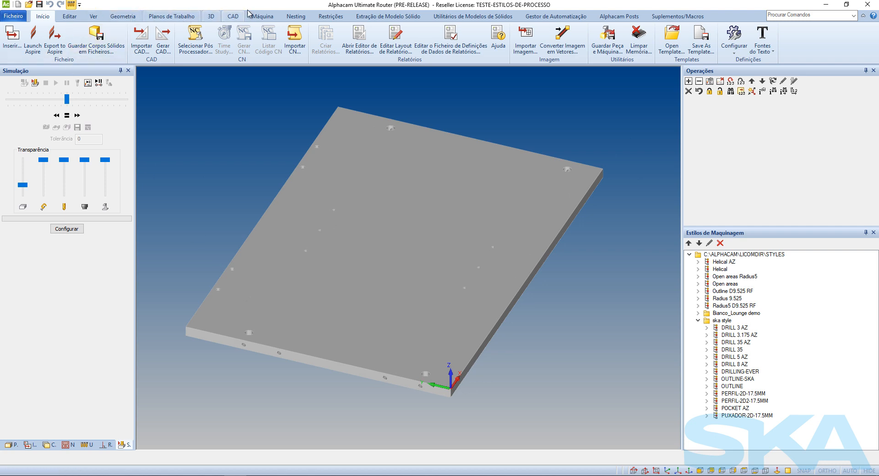
left_click(386, 16)
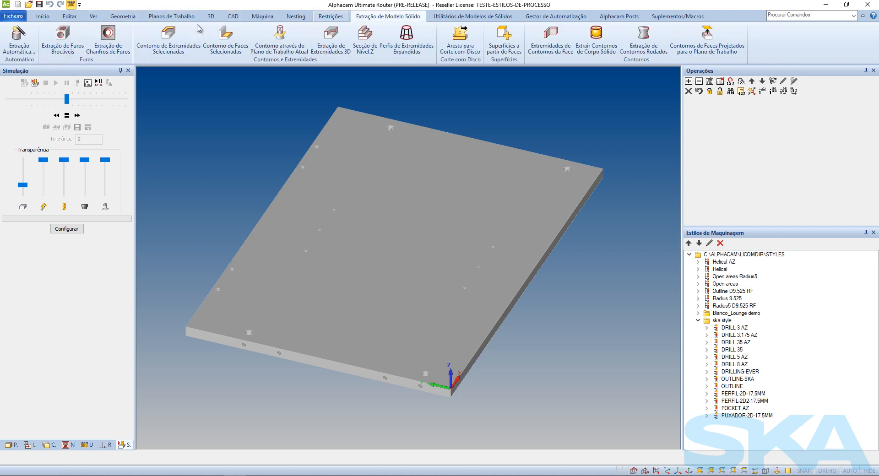
left_click(18, 40)
left_click(326, 193)
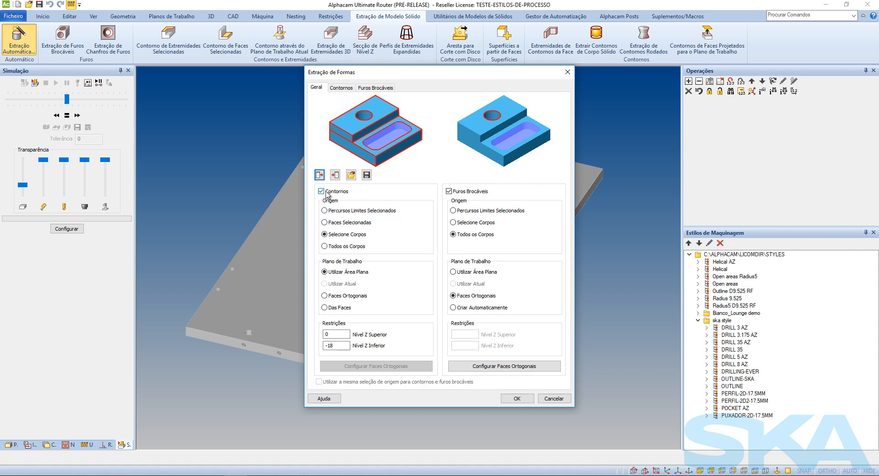
left_click(513, 397)
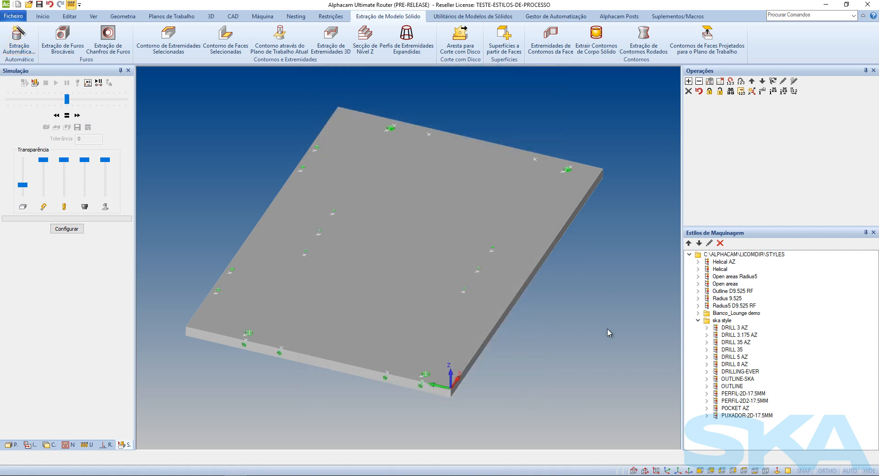
Apply the DRILLING-EVER machining style to its assigned Drillable Holes layer
right_click(729, 373)
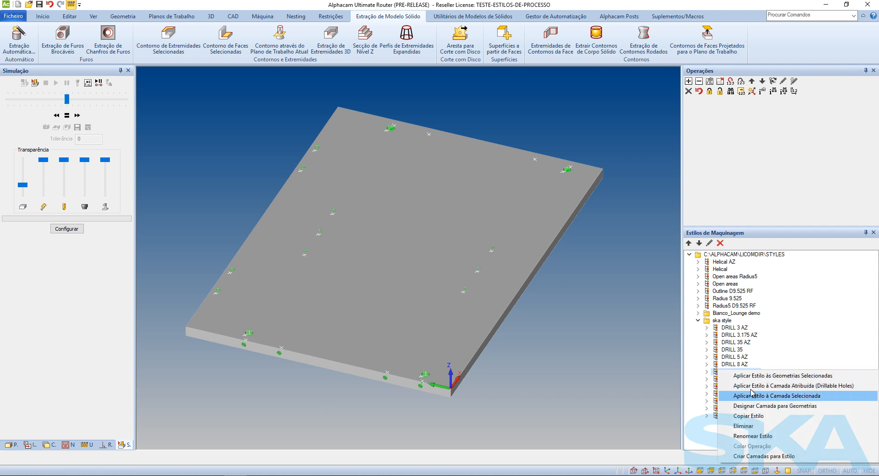
left_click(751, 385)
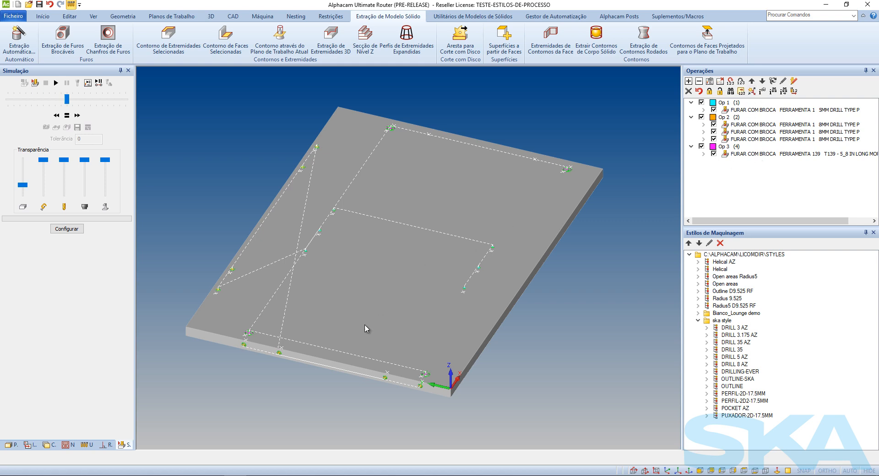
middle_click_drag(364, 326, 379, 299)
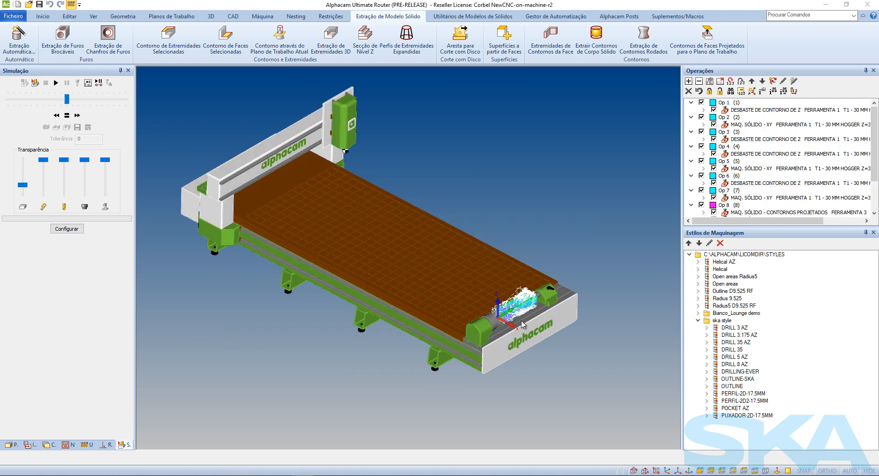
Run the machining simulation of the corbel on the CNC machine with the rotary axis, accepting the tool-movement warning
scroll(529, 322, "up", 3)
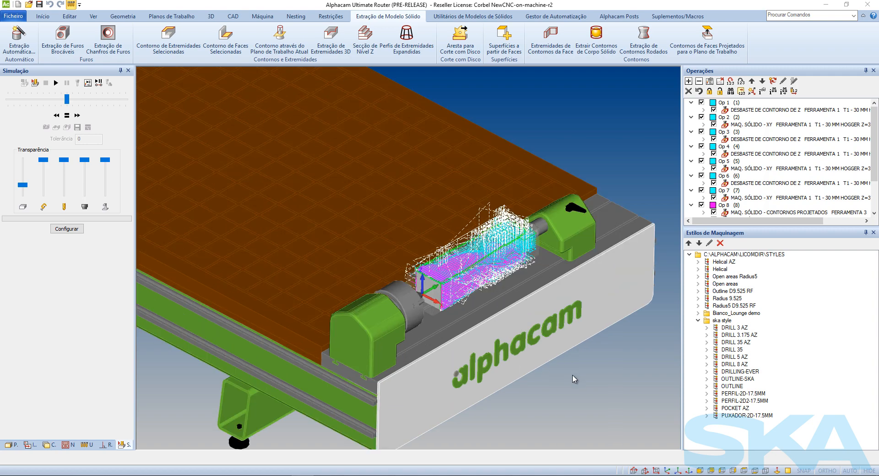
scroll(574, 379, "up", 2)
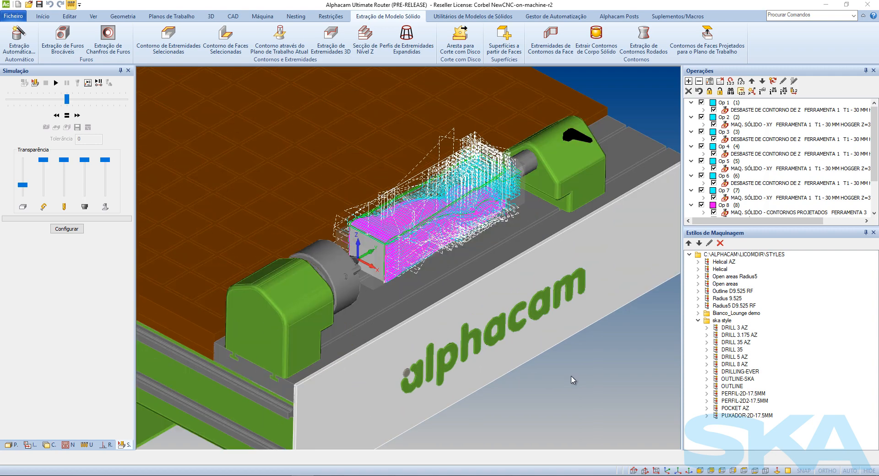
right_click(256, 179)
left_click(320, 163)
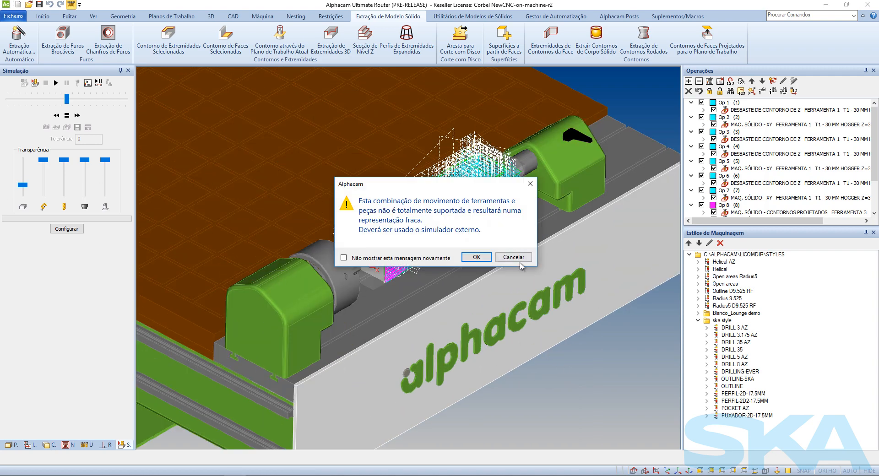
left_click(472, 256)
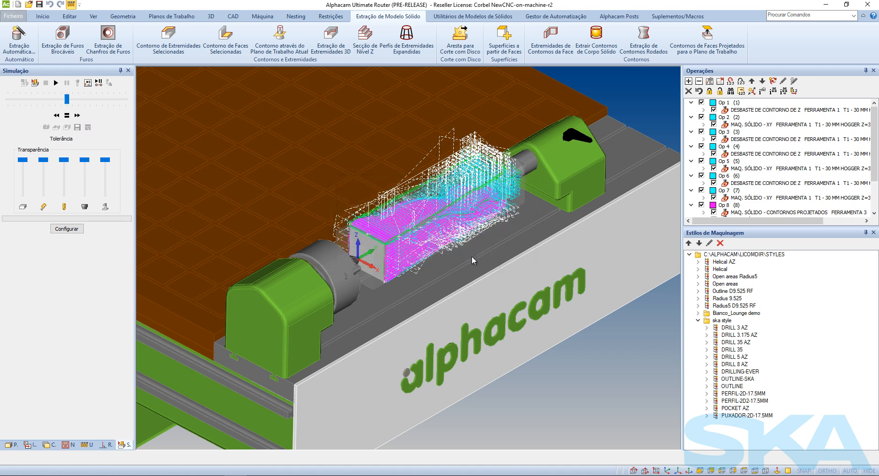
left_click(56, 84)
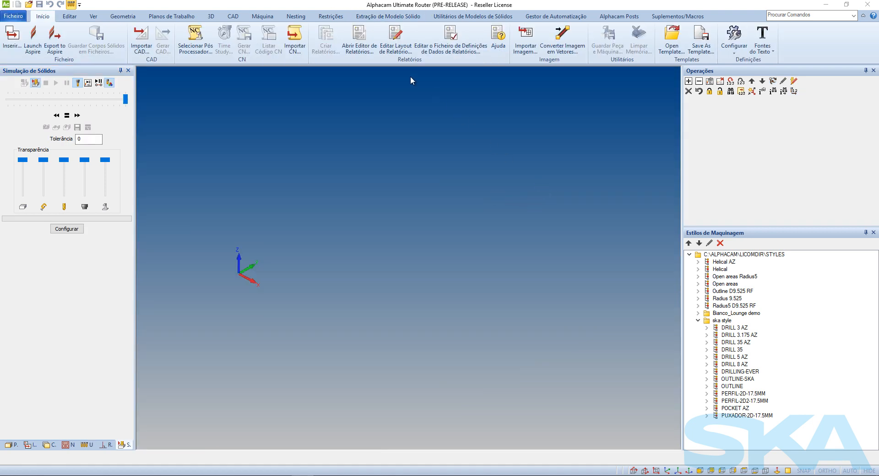
Draw the SampleMachine clamp layout with Pod_132x146L_Biesse (Metric) as default device, MM units and the Left_Half field, accepting the default material thickness
left_click(273, 17)
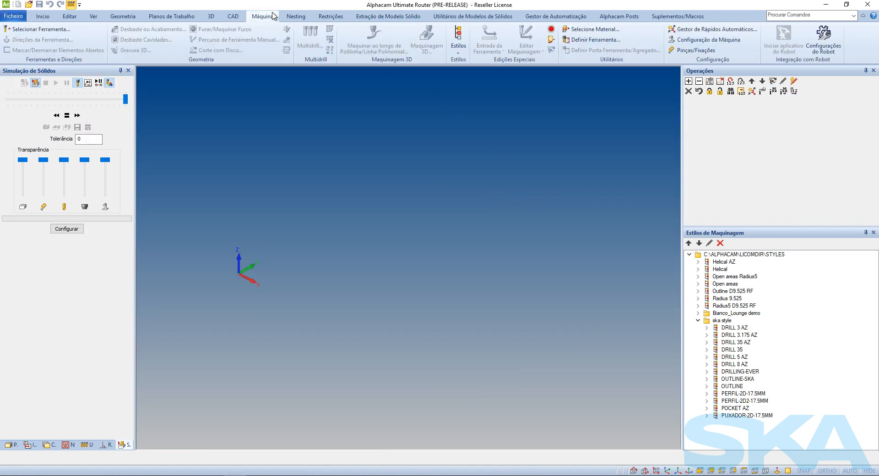
left_click(683, 40)
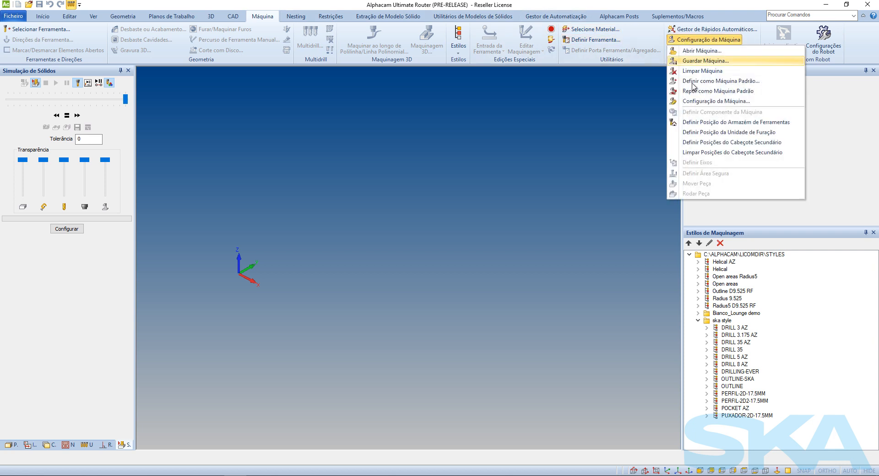
left_click(687, 5)
left_click(699, 51)
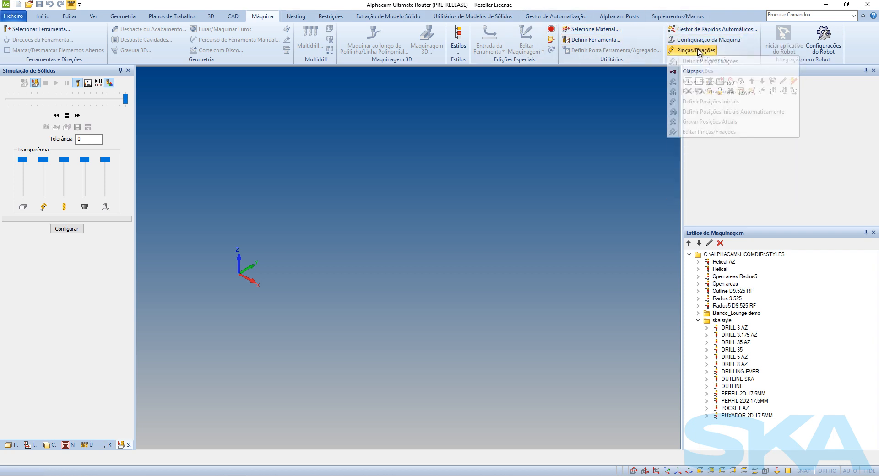
left_click(705, 72)
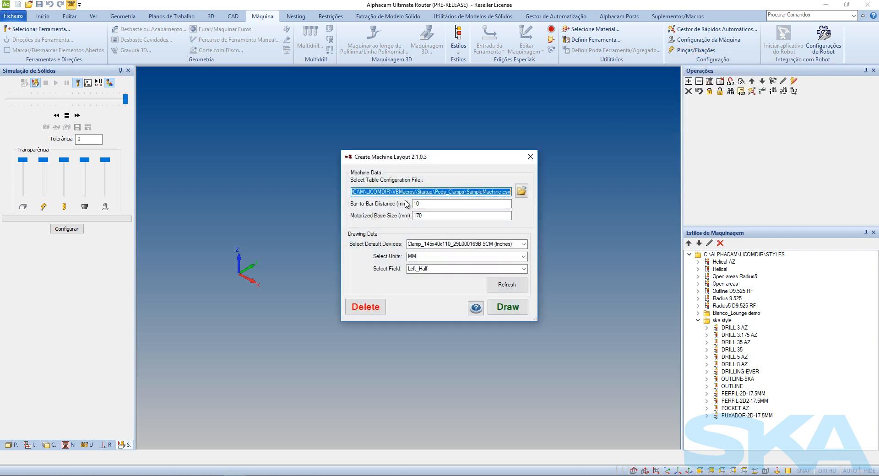
left_click(522, 245)
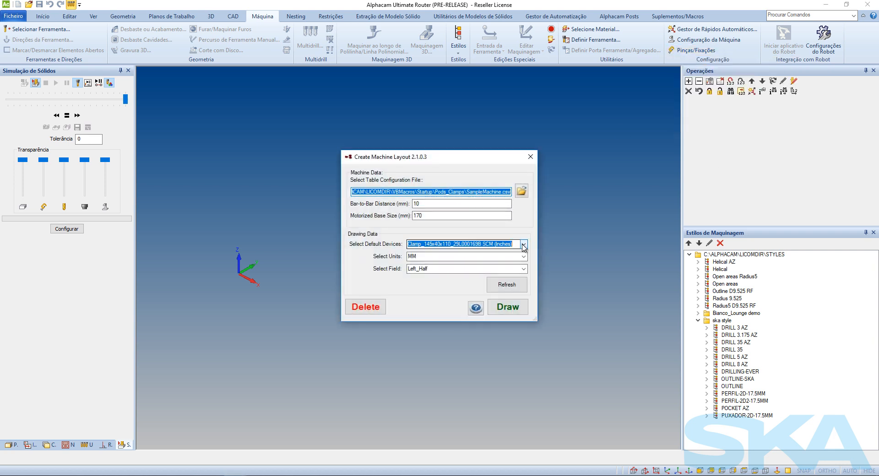
left_click(466, 265)
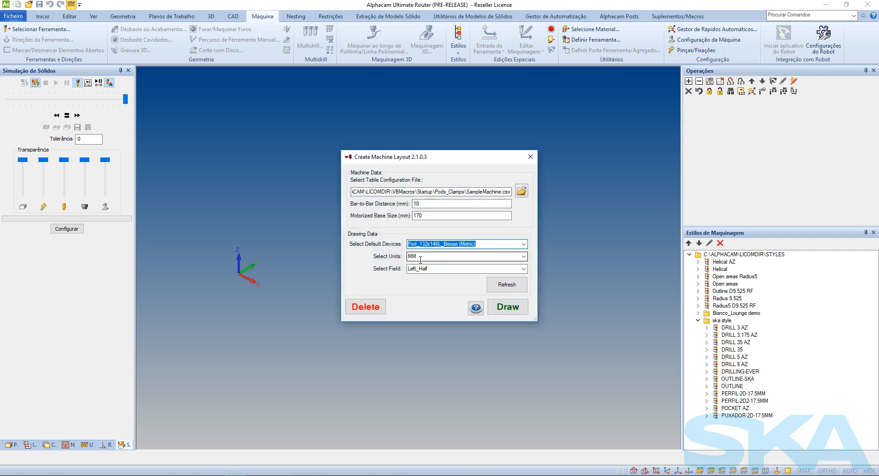
left_click(490, 305)
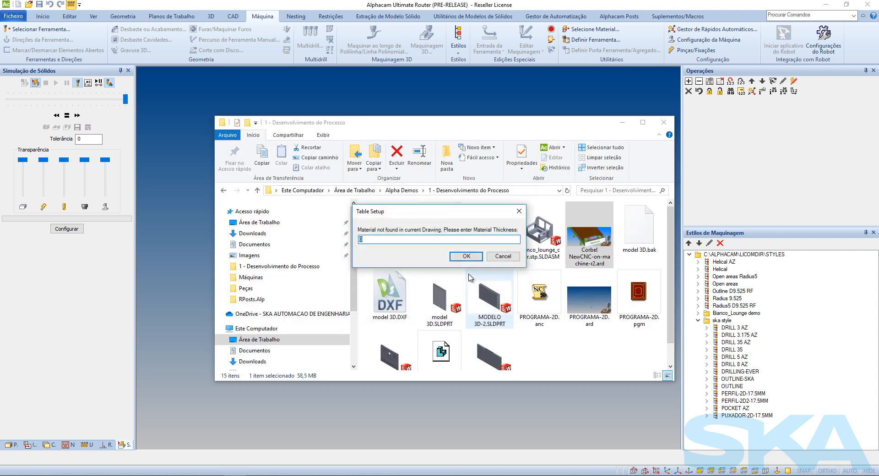
key("Return")
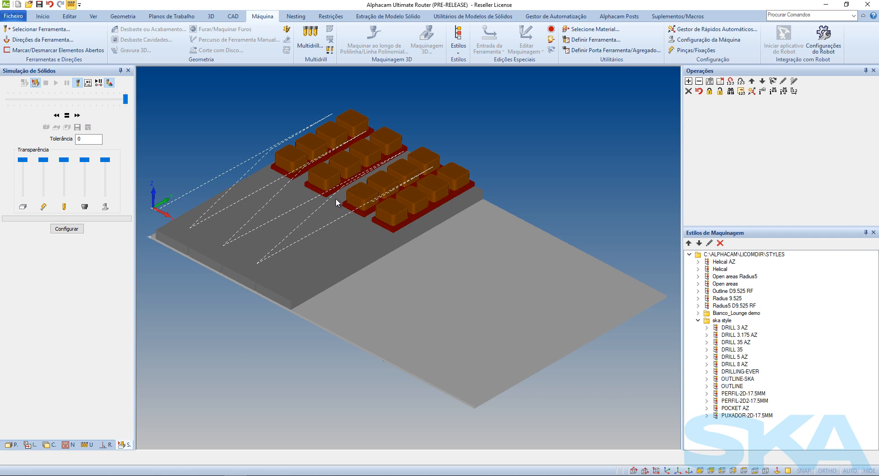
Simulate the curved rail's machining with its moving clamps, adjusting the playback speed to inspect the saw, finishing and side planer operations
left_click_drag(36, 99, 71, 99)
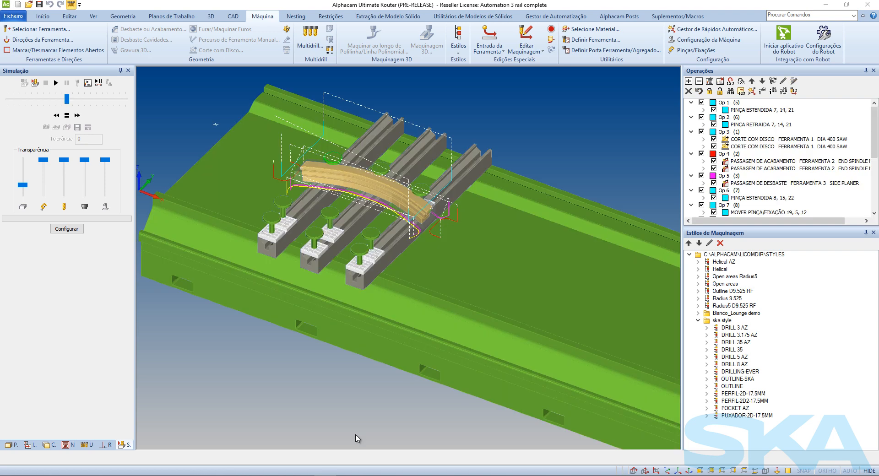
left_click(56, 83)
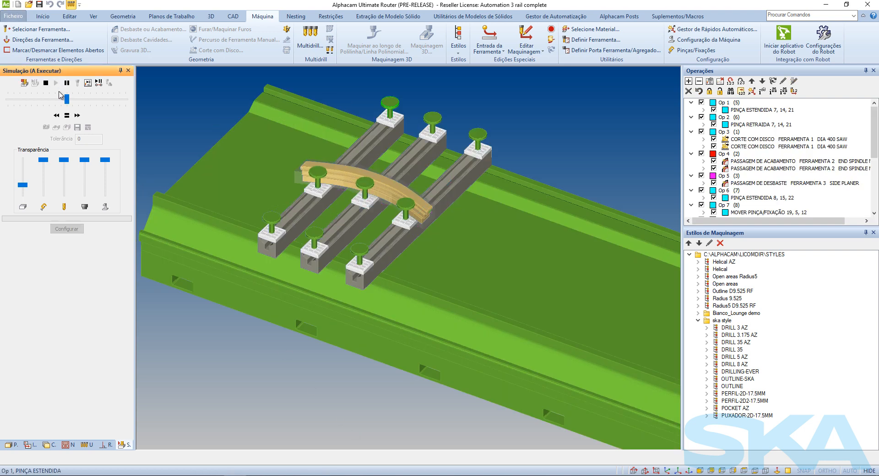
left_click_drag(69, 103, 98, 99)
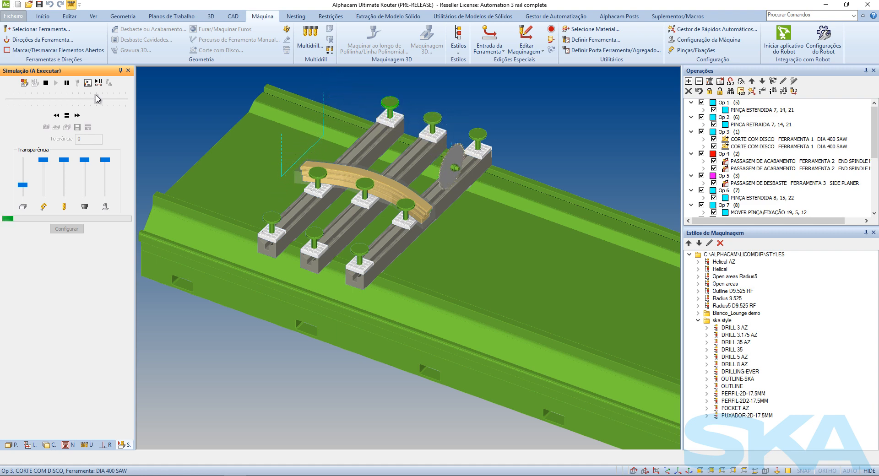
mouse_move(96, 96)
left_mouse_down()
mouse_move(90, 98)
mouse_move(100, 97)
left_mouse_up()
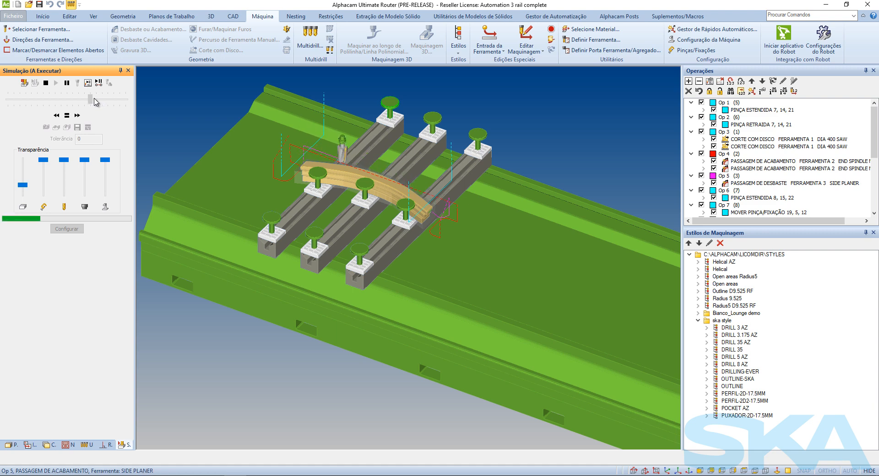
left_click_drag(100, 98, 84, 100)
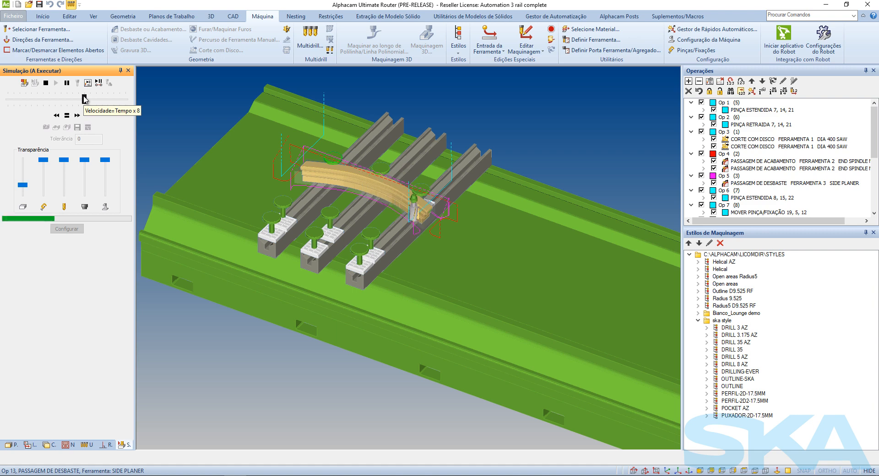
left_click_drag(85, 98, 97, 100)
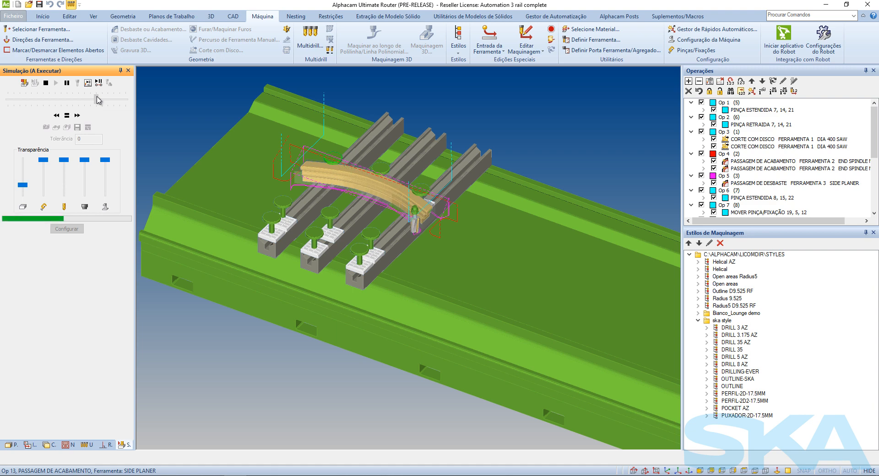
left_click_drag(97, 100, 79, 100)
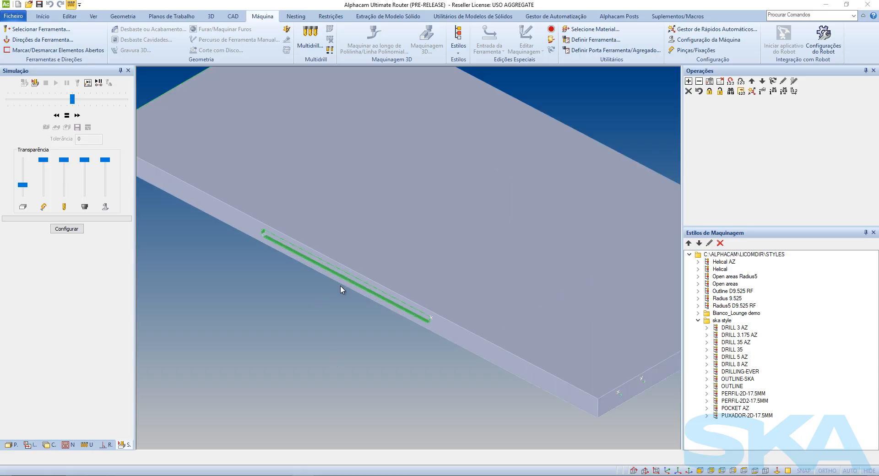
Select the Quattro Agregate flat tool from the SKA Tools library for the slot in the board's side edge
scroll(347, 291, "down", 2)
scroll(357, 288, "up", 2)
scroll(341, 288, "up", 2)
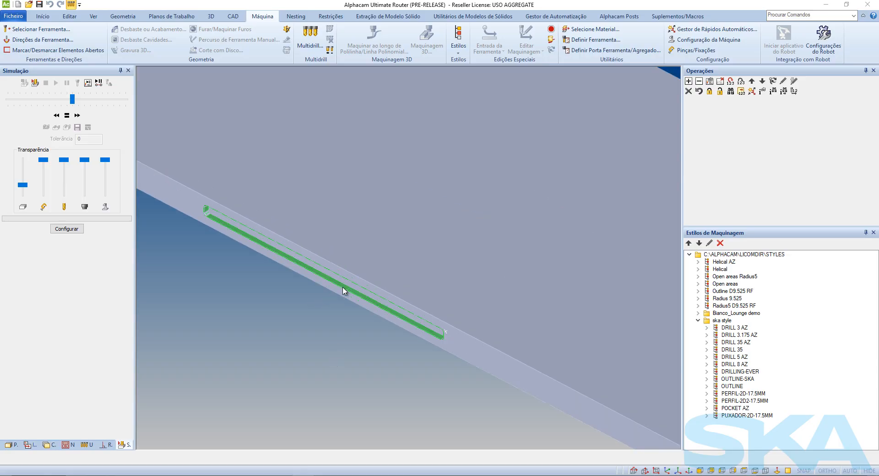
scroll(328, 236, "down", 3)
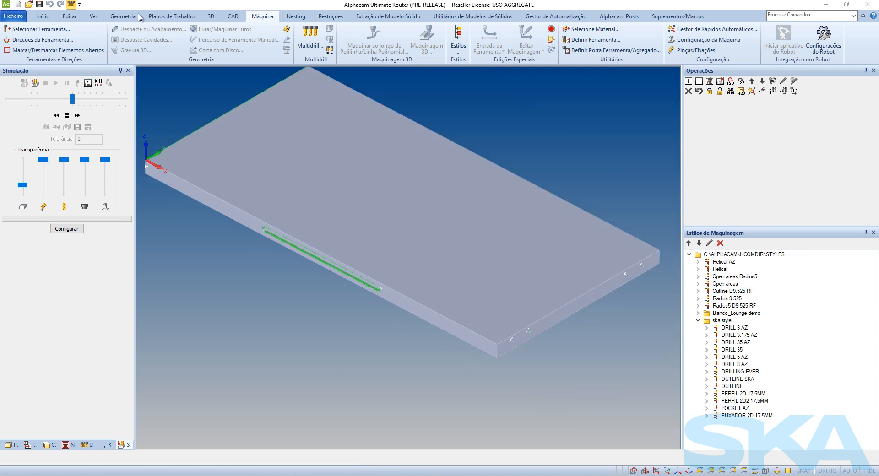
left_click(61, 30)
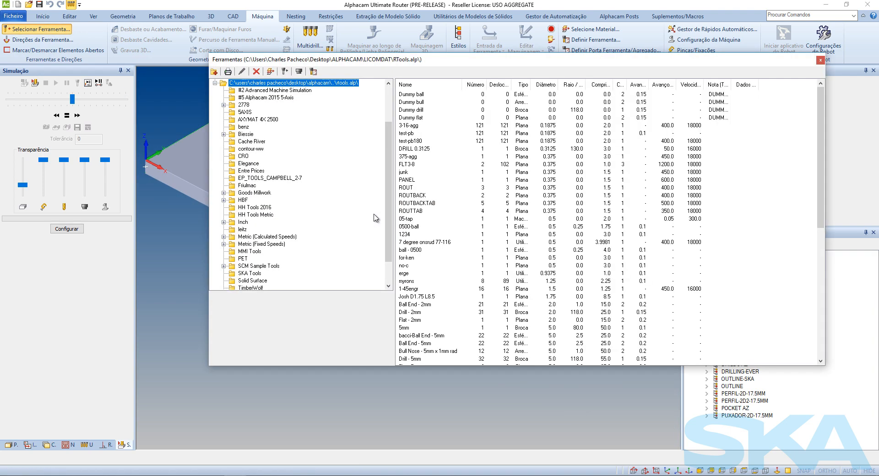
left_click(256, 127)
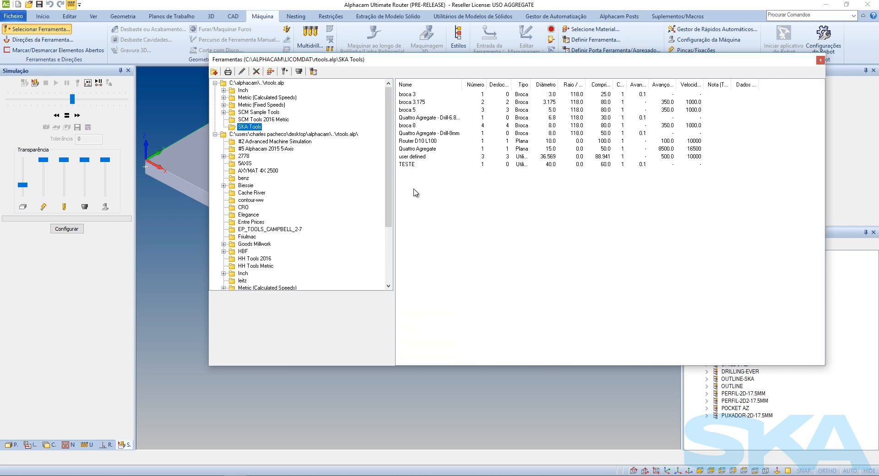
left_click(418, 150)
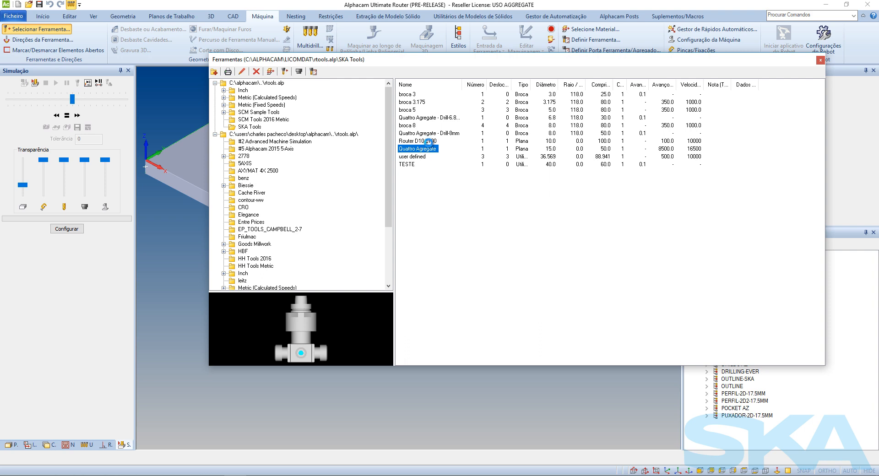
double_click(429, 147)
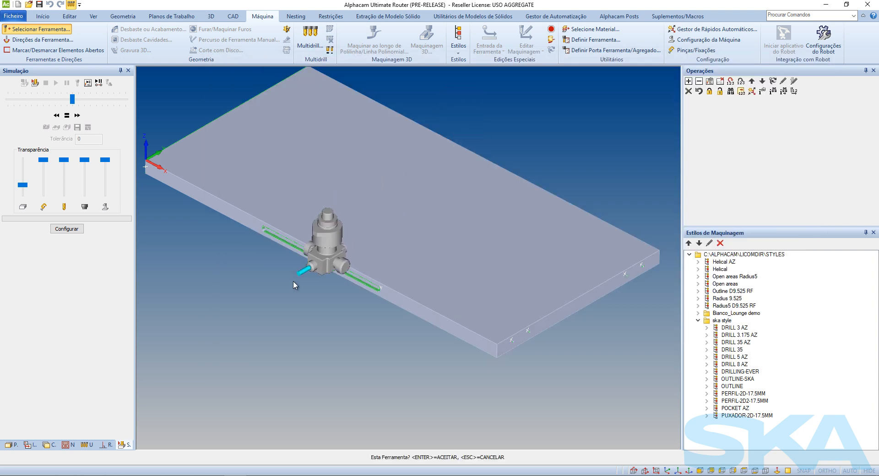
scroll(292, 278, "up", 5)
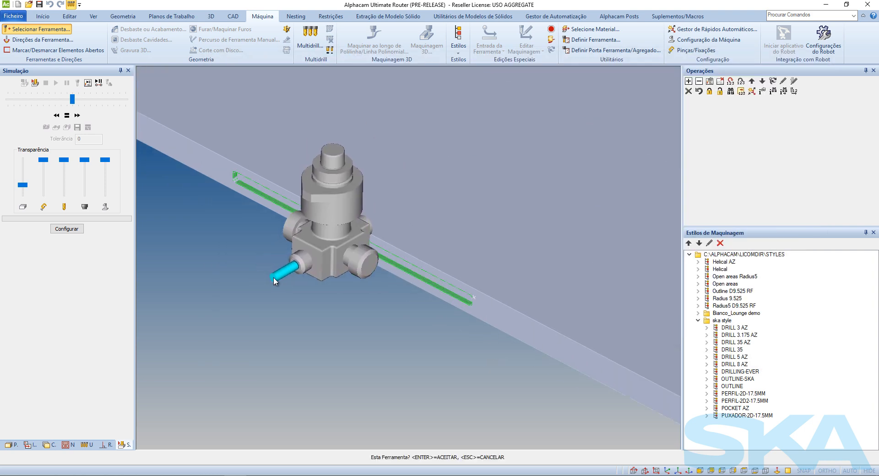
key("Return")
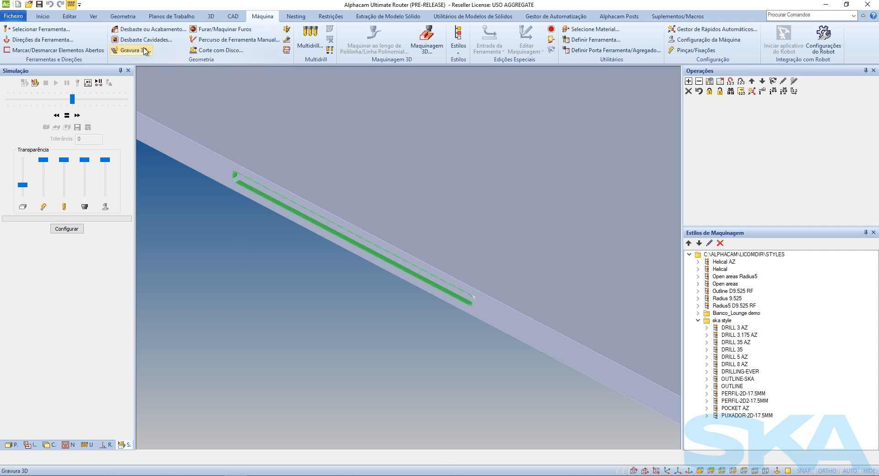
Pocket the slot in the board's side edge by contour with the aggregate tool, accepting the default pocketing settings
left_click(153, 40)
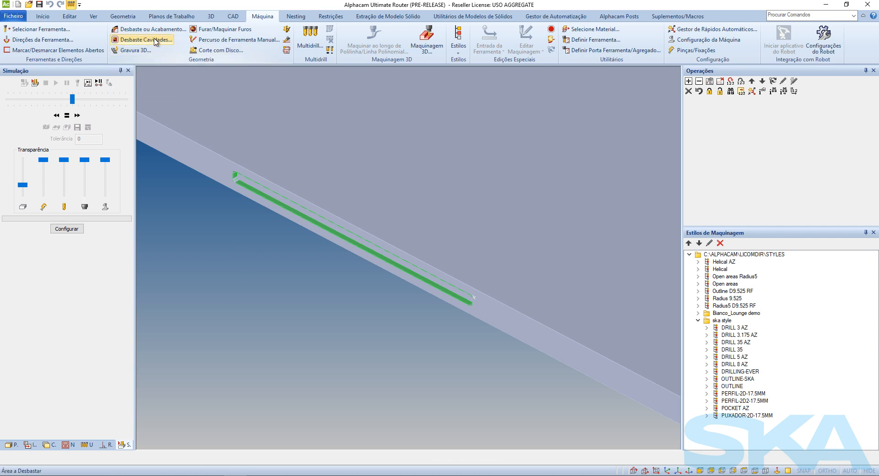
left_click(461, 356)
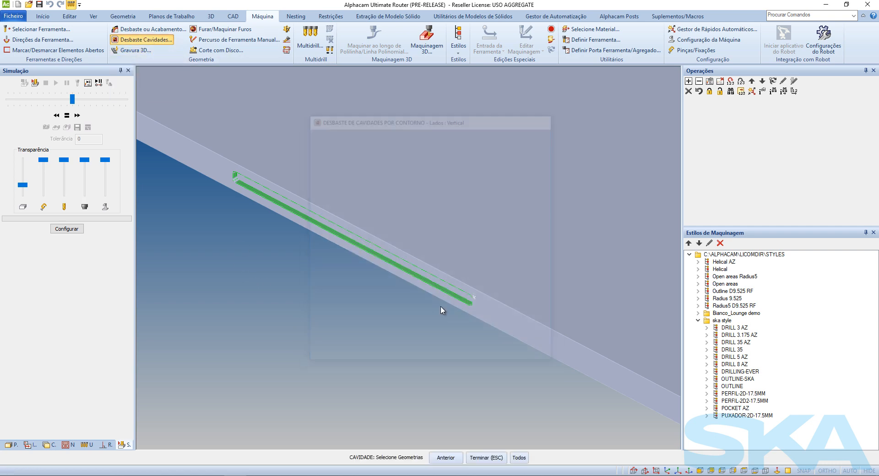
left_click(290, 213)
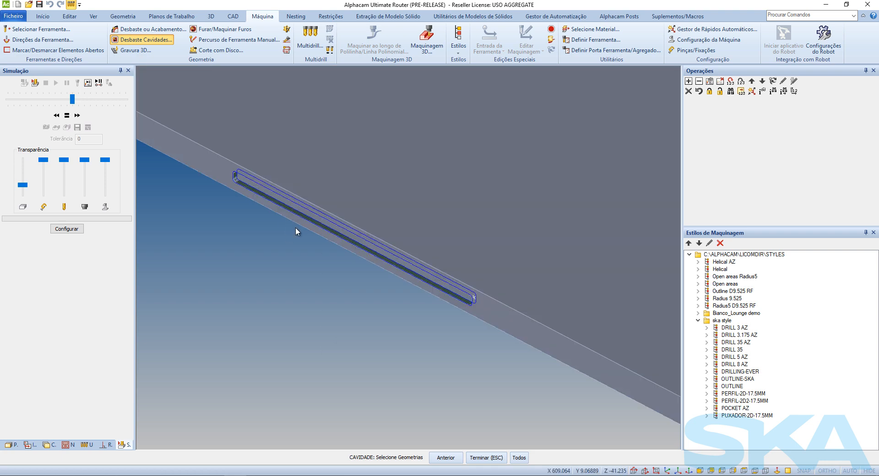
right_click(291, 279)
Run the simulation of the edge slot's pocketing with the aggregate, with the whole board in view
scroll(297, 278, "down", 2)
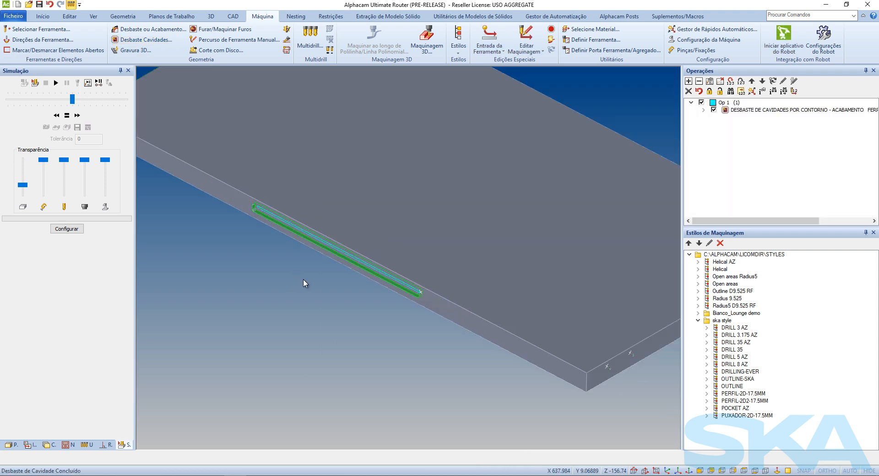
scroll(301, 278, "down", 2)
right_click(260, 287)
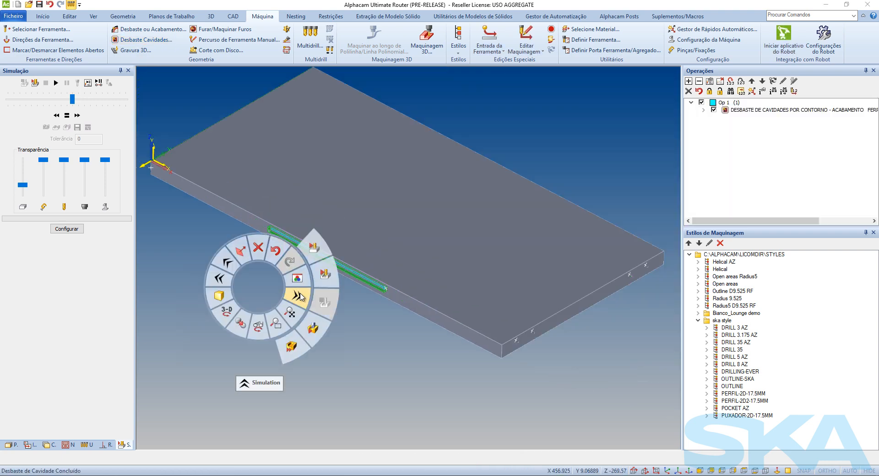
left_click(318, 253)
left_click(56, 83)
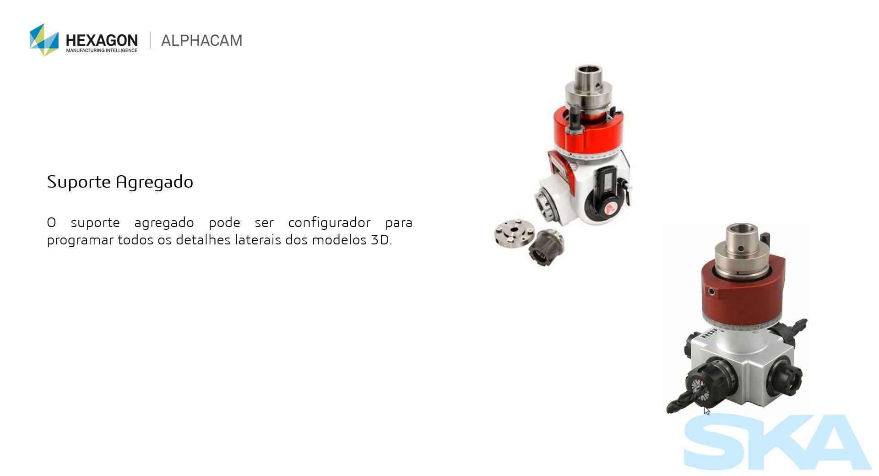
left_click(395, 361)
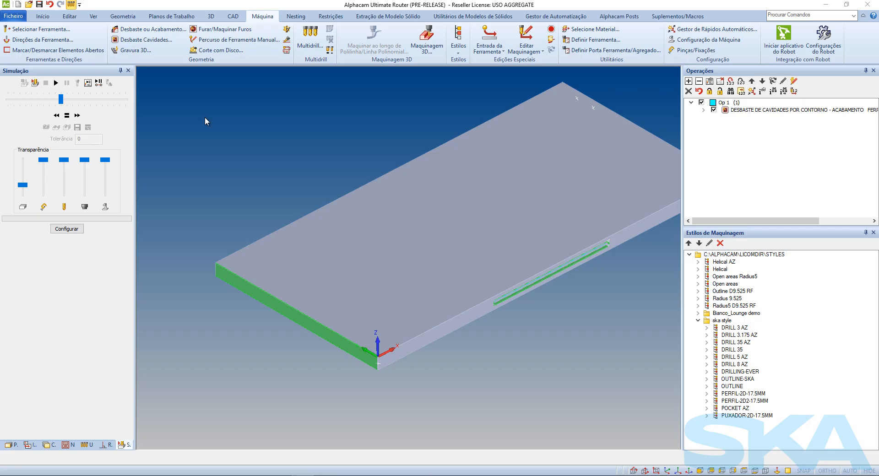
Select the Rail Finish tool from the Biesse tool library and accept it
left_click(39, 29)
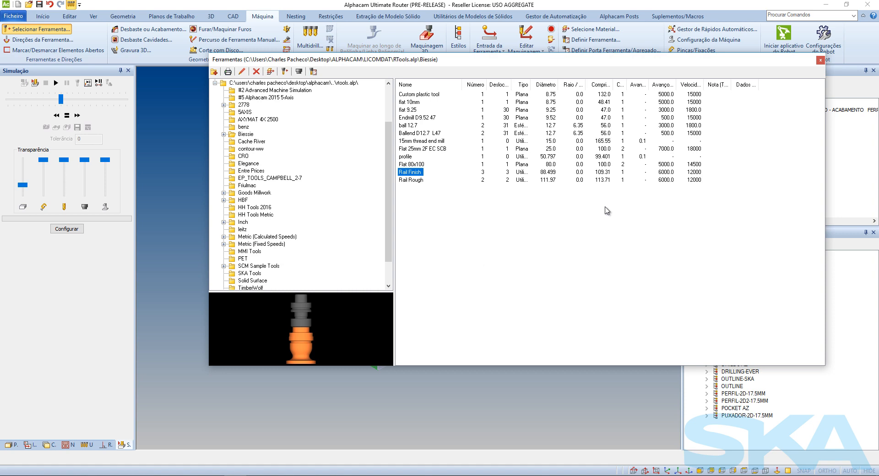
key("Return")
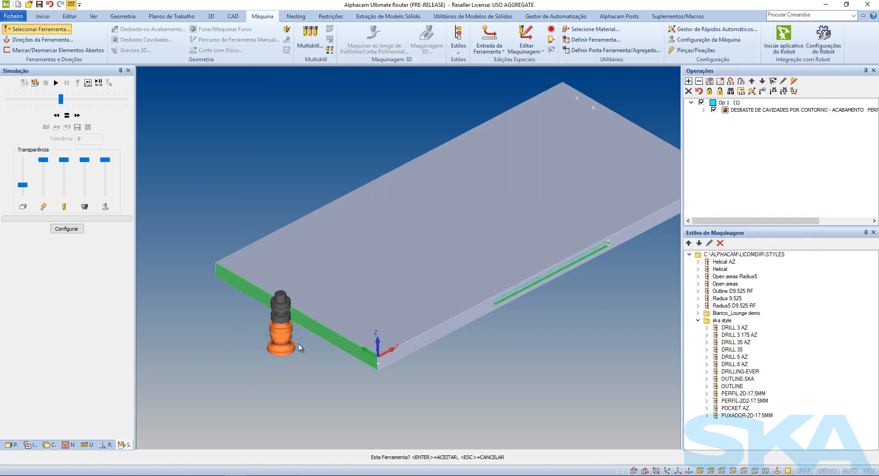
left_click(301, 353)
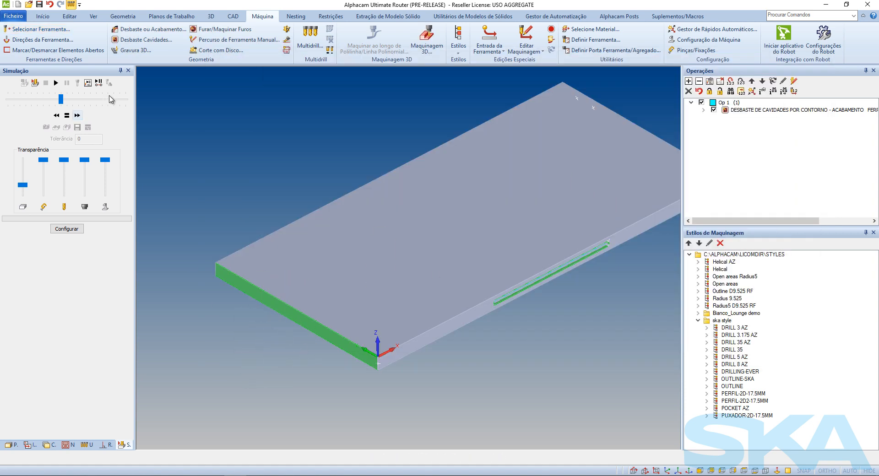
Apply a vertical Rough/Finish pass to the board's end edge, with line lead-in and lead-out and approach and retract angles of 0
left_click(151, 29)
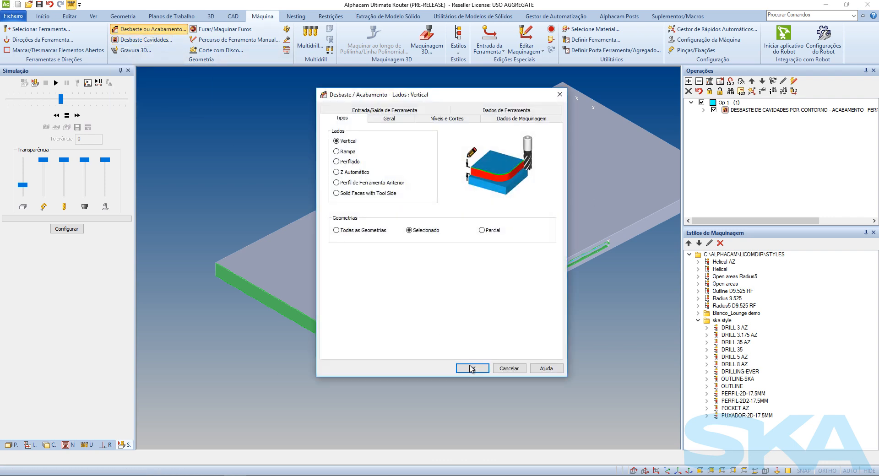
left_click(422, 111)
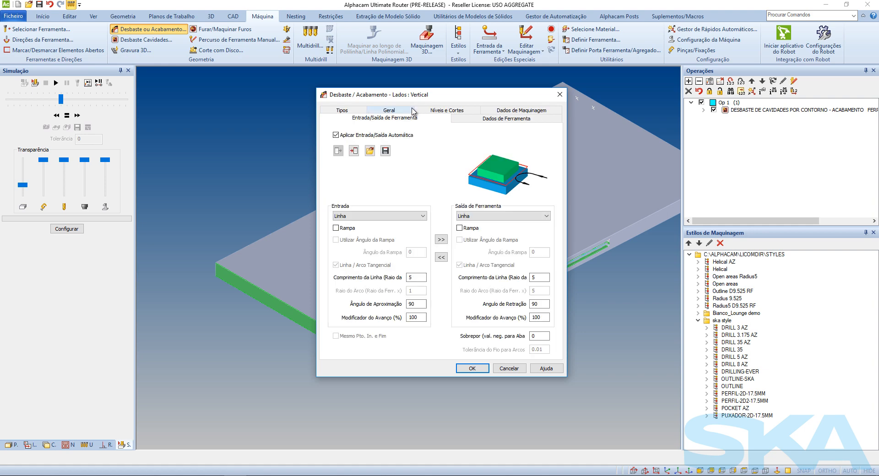
double_click(420, 305)
double_click(540, 304)
type("0")
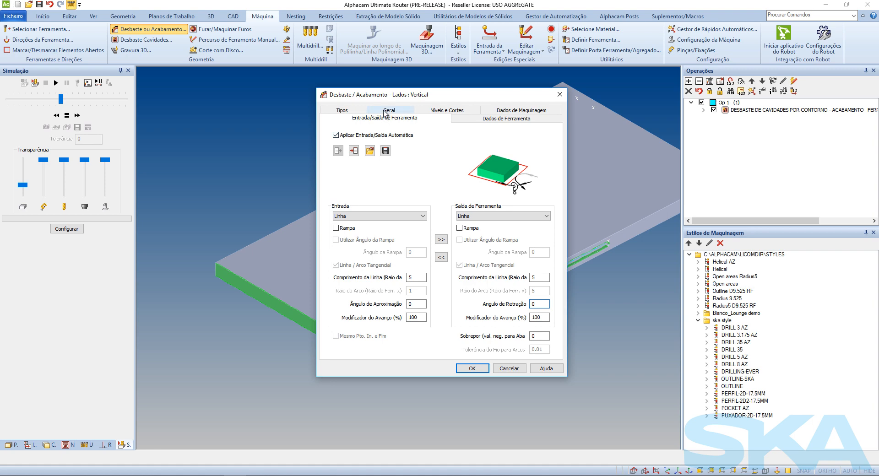
left_click(472, 368)
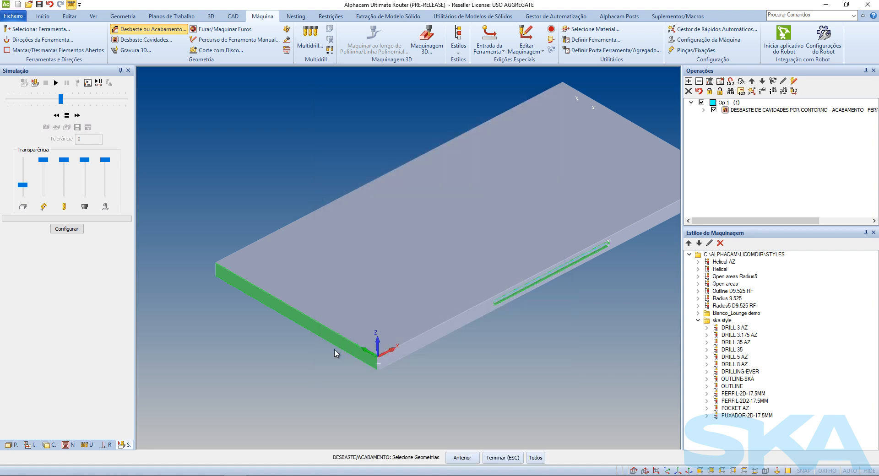
left_click(335, 349)
key("Escape")
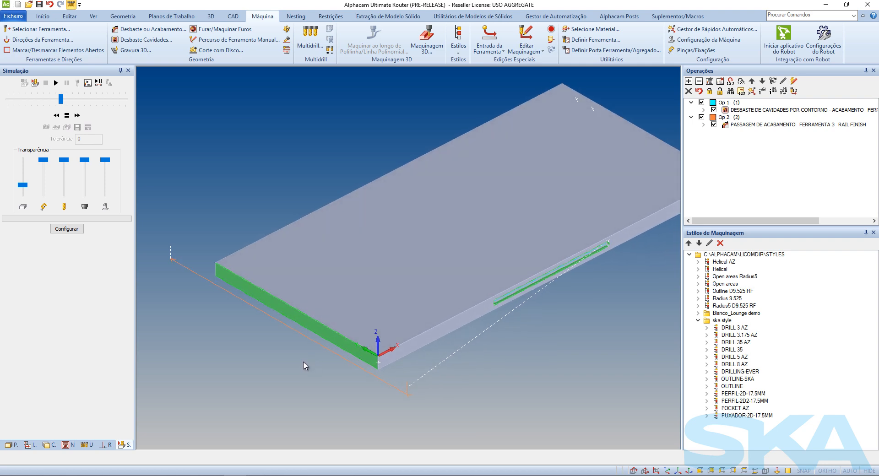
Simulate the slot pocketing and the end edge's finishing pass, adjusting the playback speed to follow both tools
left_click(55, 83)
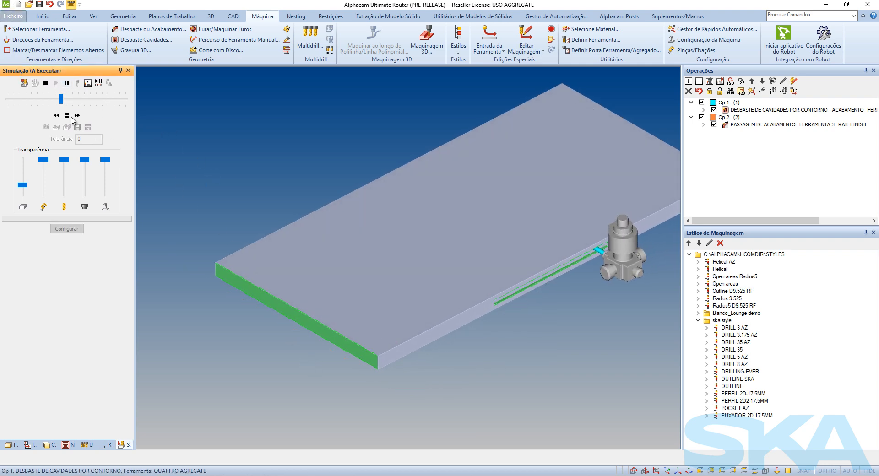
mouse_move(62, 105)
mouse_move(62, 104)
left_mouse_down()
mouse_move(81, 105)
mouse_move(53, 107)
mouse_move(68, 105)
left_mouse_up()
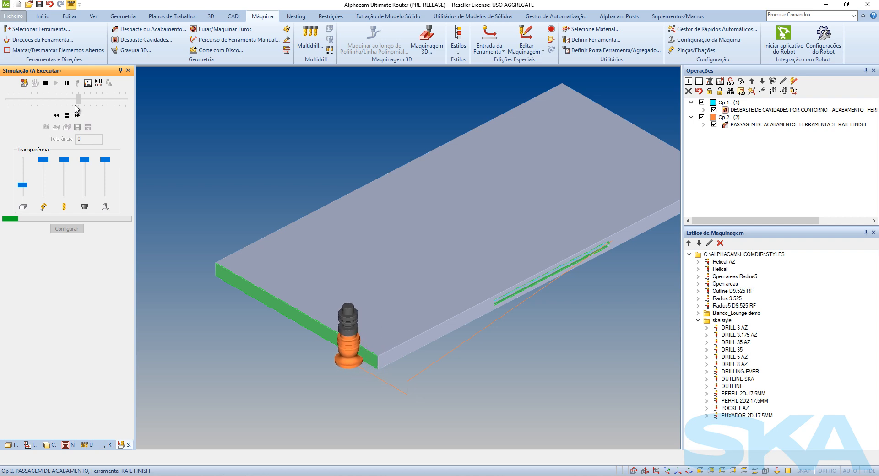
left_click_drag(77, 109, 70, 111)
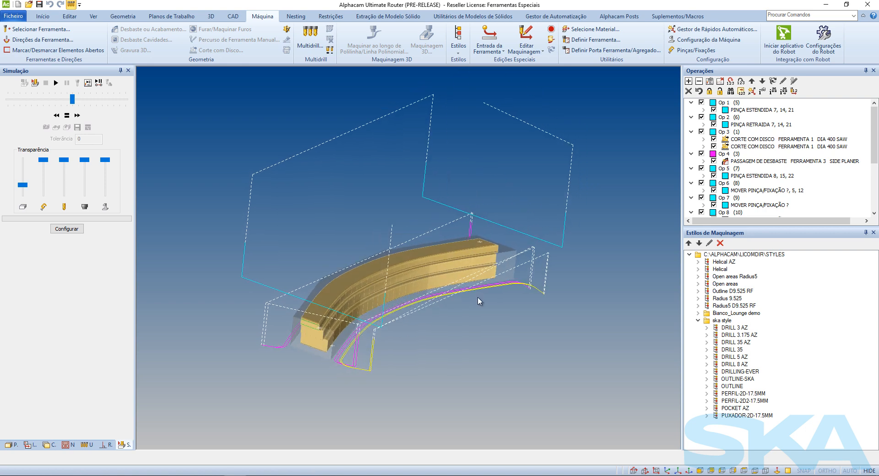
Simulate the curved rail's machining with special tools, raising the playback speed through the saw cuts and side planer pass
middle_click_drag(477, 296, 412, 348)
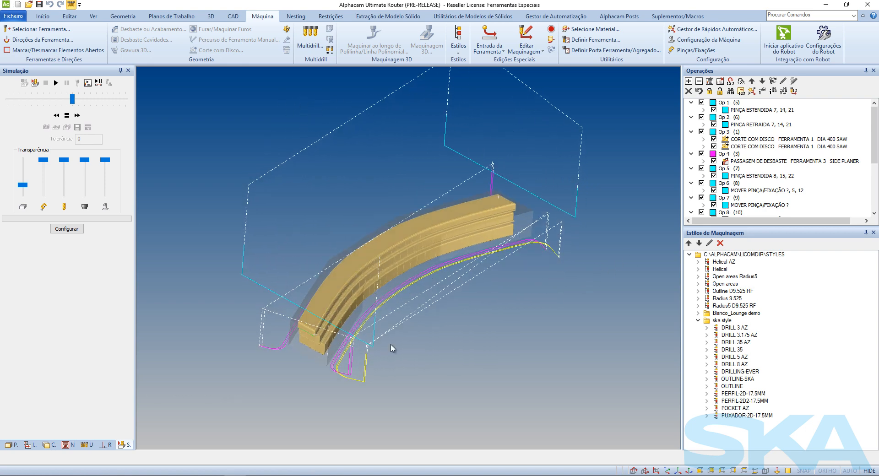
scroll(437, 314, "up", 2)
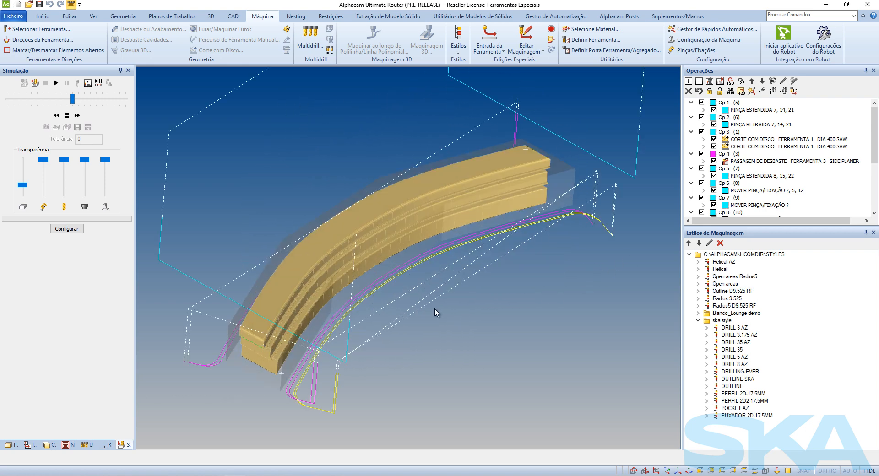
right_click(219, 160)
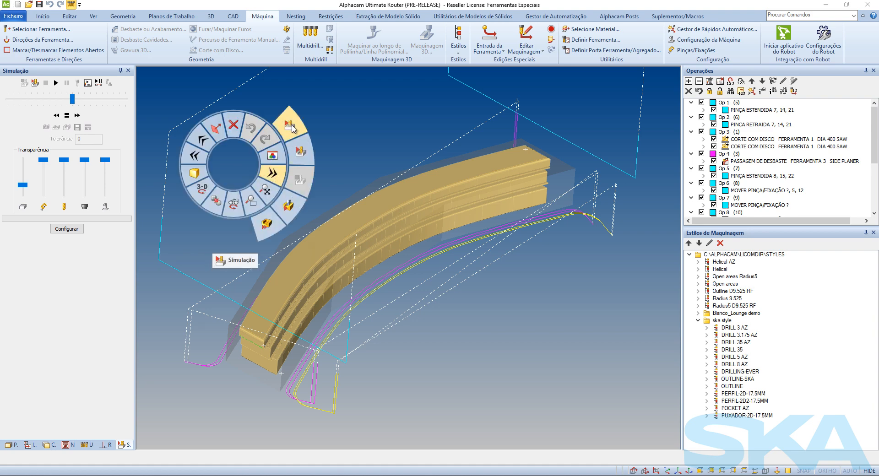
left_click(292, 127)
left_click(56, 83)
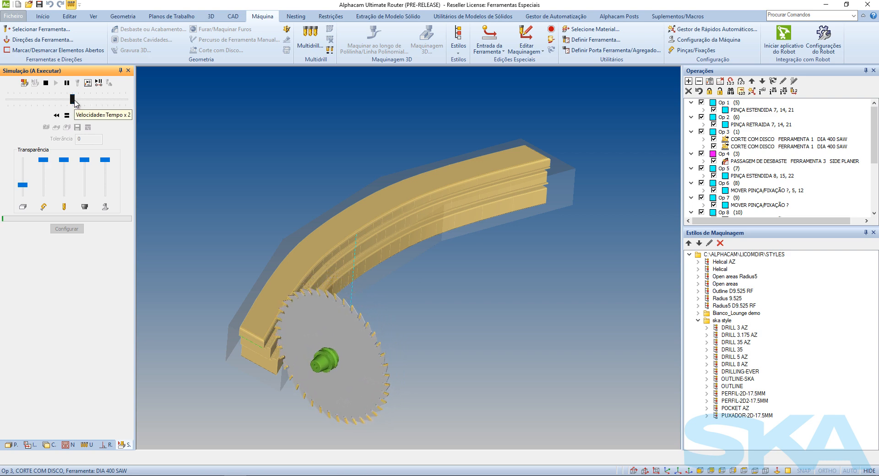
left_click_drag(75, 100, 81, 101)
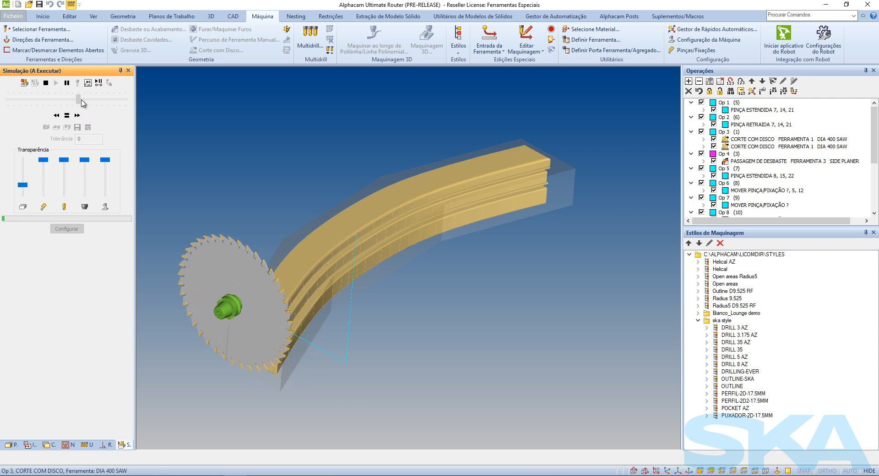
left_click_drag(81, 100, 84, 101)
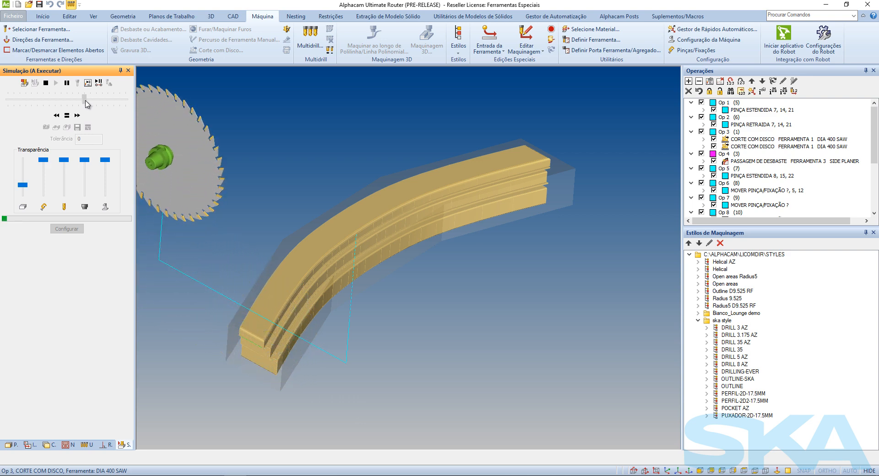
left_click_drag(86, 100, 101, 114)
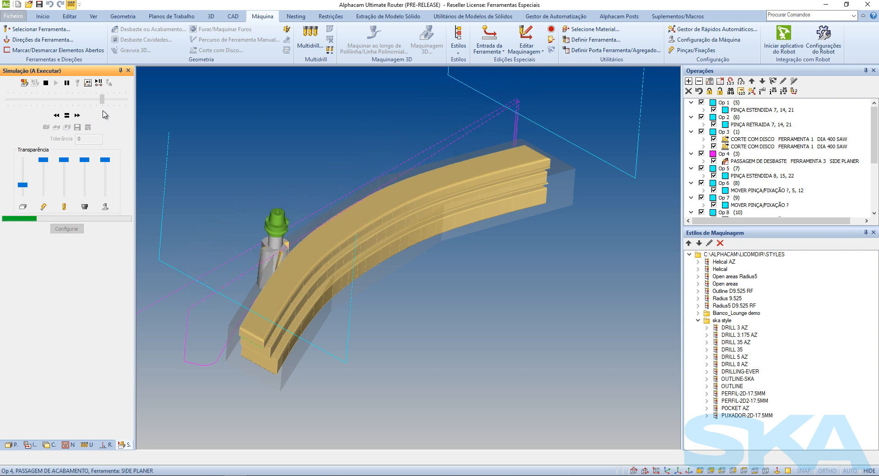
Slow and pause the simulation during the side spindle moulder pass to examine the special cutter against the rail's profile
left_click_drag(103, 111, 56, 115)
middle_click_drag(363, 281, 347, 253)
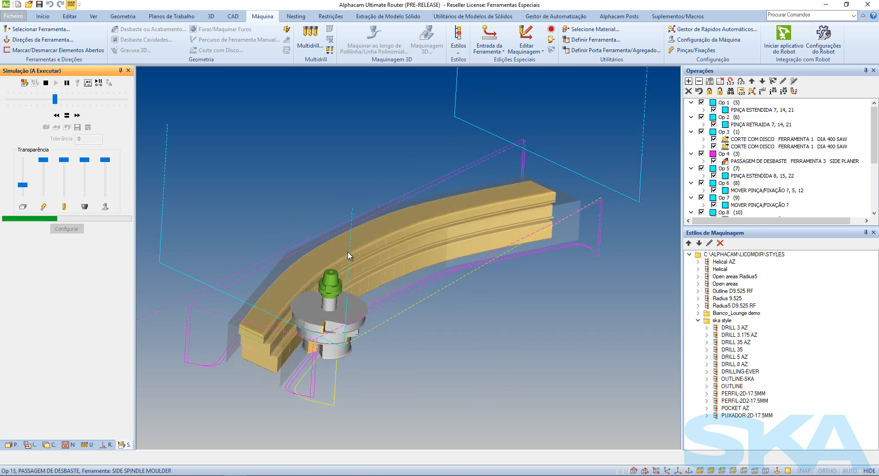
scroll(301, 368, "up", 3)
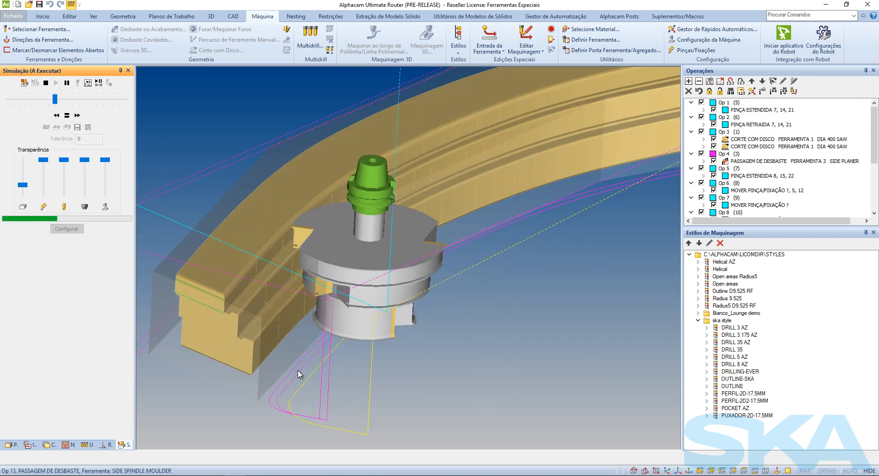
left_click(67, 83)
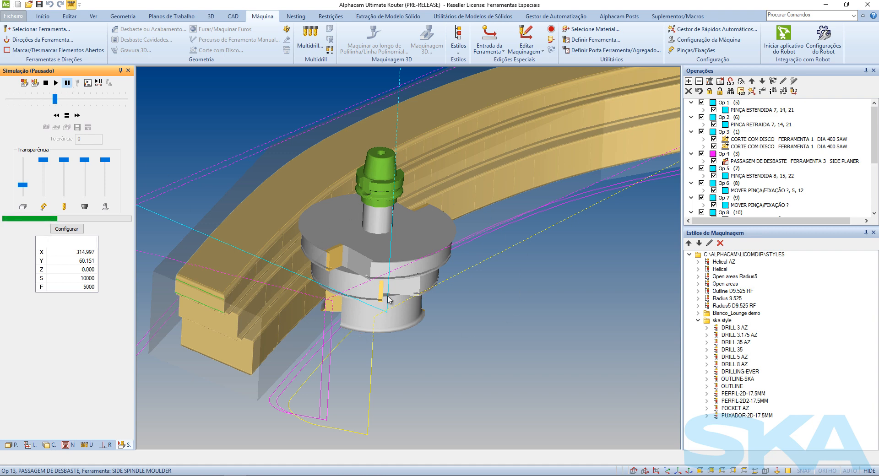
scroll(340, 214, "down", 3)
scroll(461, 109, "up", 2)
scroll(460, 108, "down", 3)
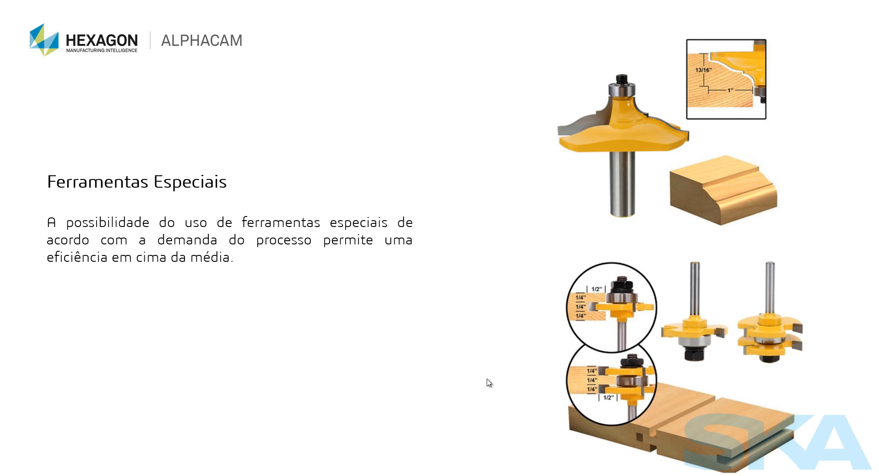
left_click(487, 379)
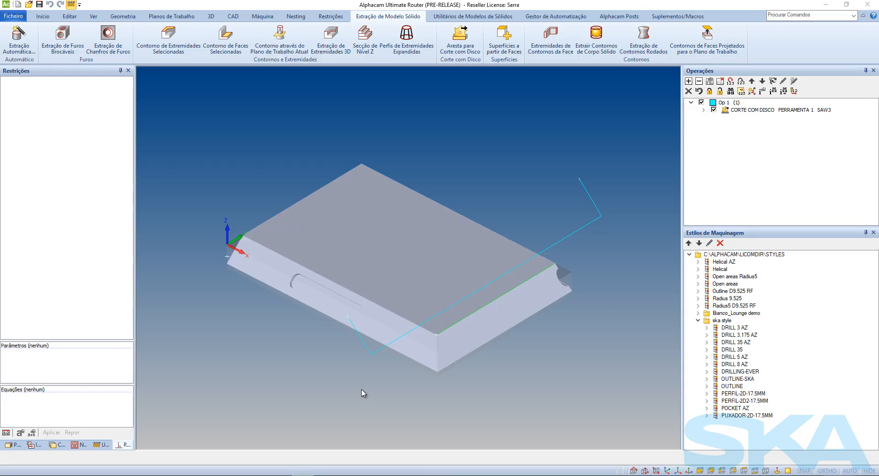
Extract the bevelled long side of the solid block as an edge for saw cutting
middle_click_drag(476, 396, 462, 473)
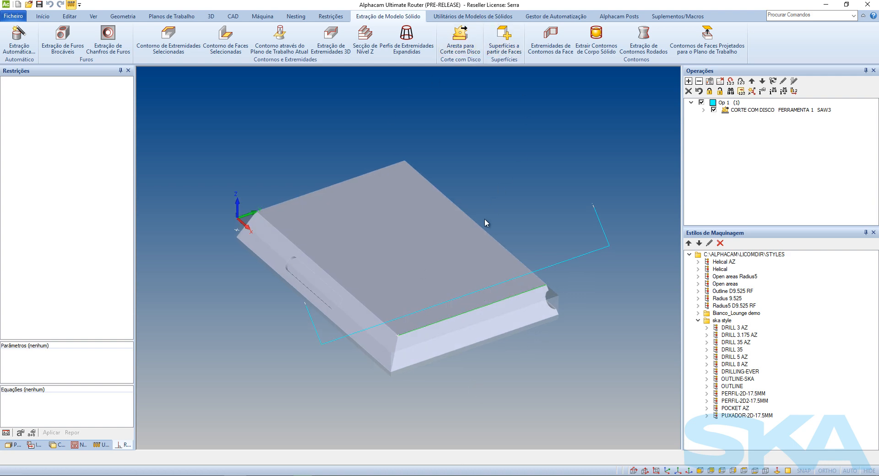
left_click(460, 41)
left_click(382, 333)
key("Escape")
Apply a disc saw cut to the extracted long edge, with manual Z levels and selected geometries
left_click(263, 17)
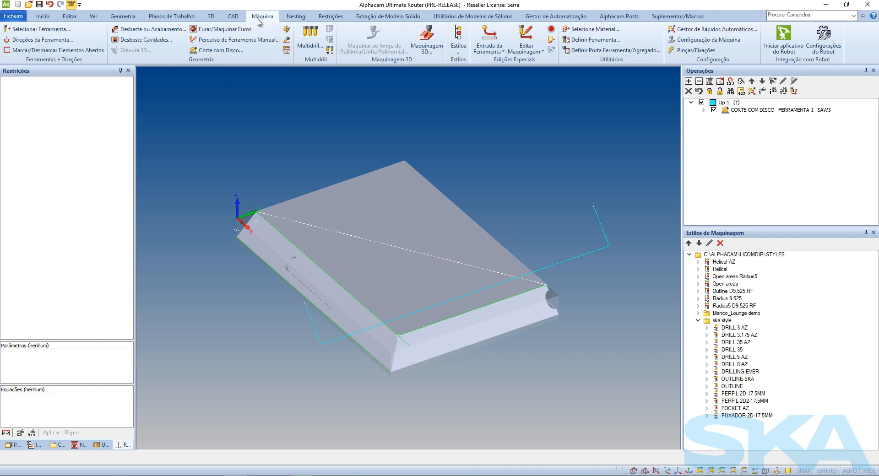
left_click(217, 50)
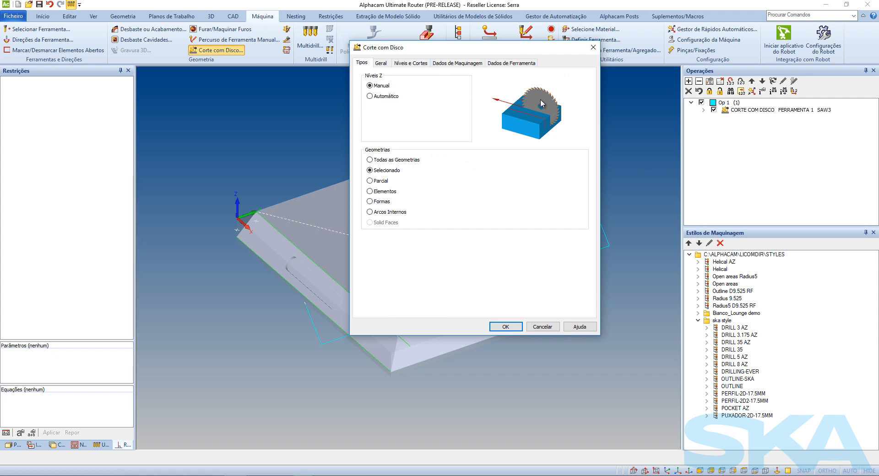
left_click(506, 326)
left_click(365, 306)
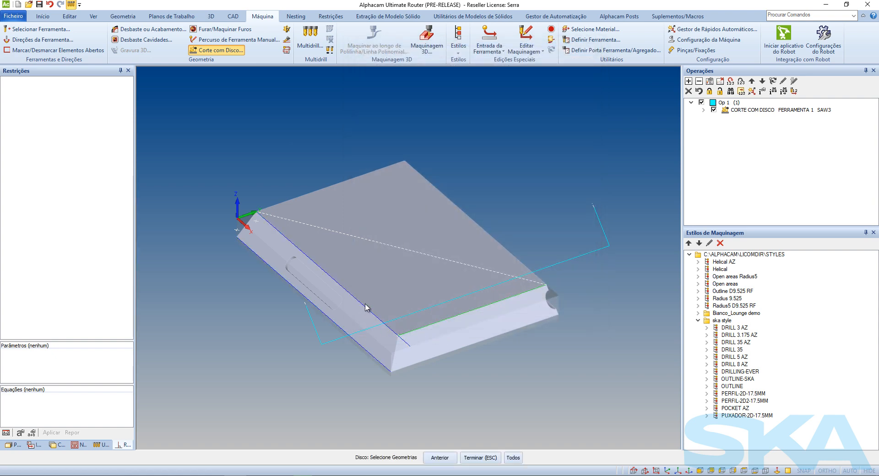
key("Escape")
mouse_move(394, 265)
middle_mouse_down()
mouse_move(390, 273)
mouse_move(529, 249)
mouse_move(504, 332)
middle_mouse_up()
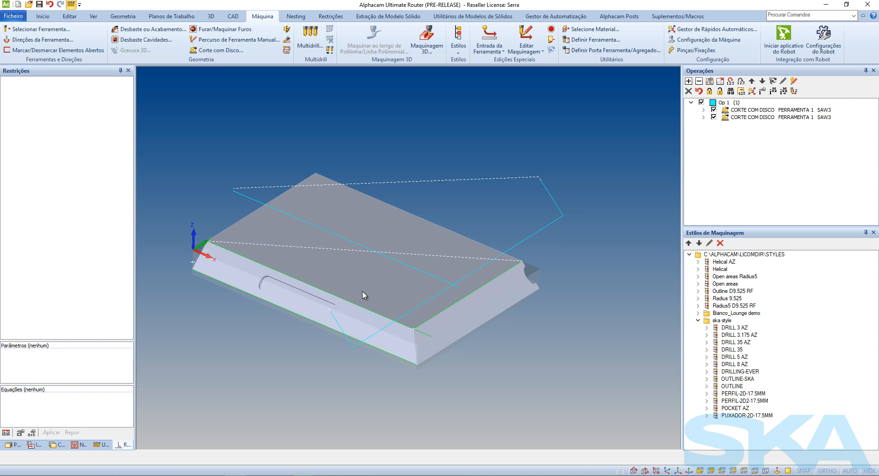
Open the second SAW3 disc cut operation's levels and cuts settings at the cutting depth
right_click(744, 118)
left_click(750, 122)
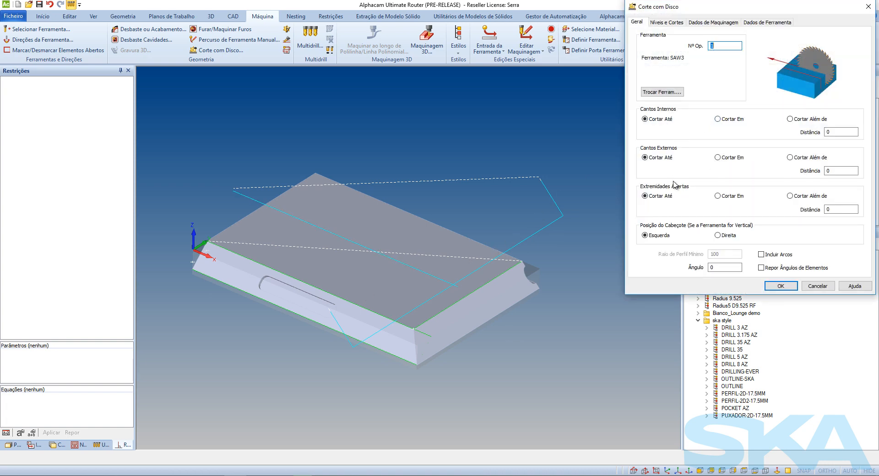
left_click(673, 24)
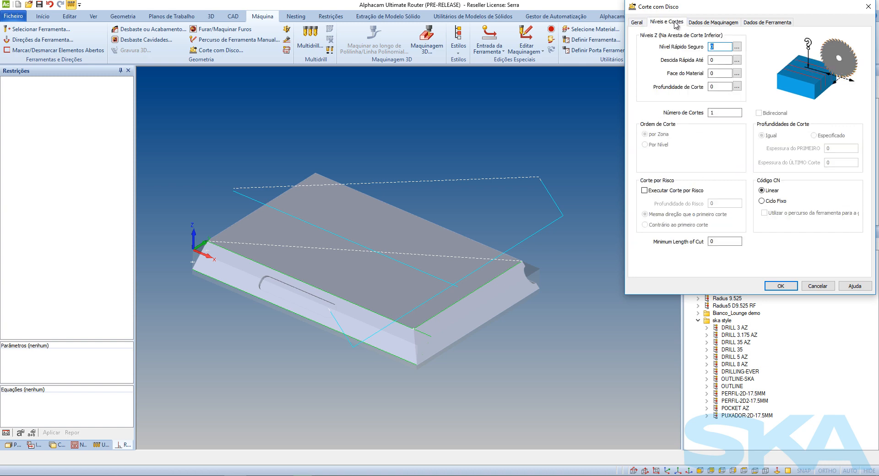
double_click(727, 87)
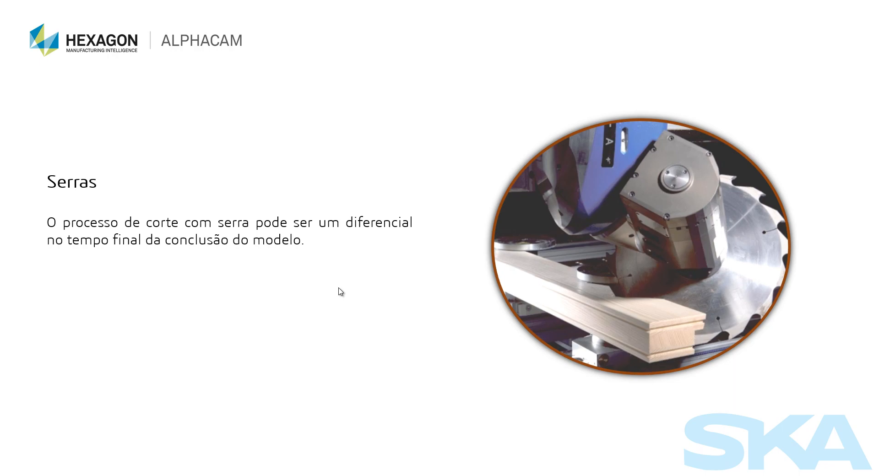
left_click(339, 288)
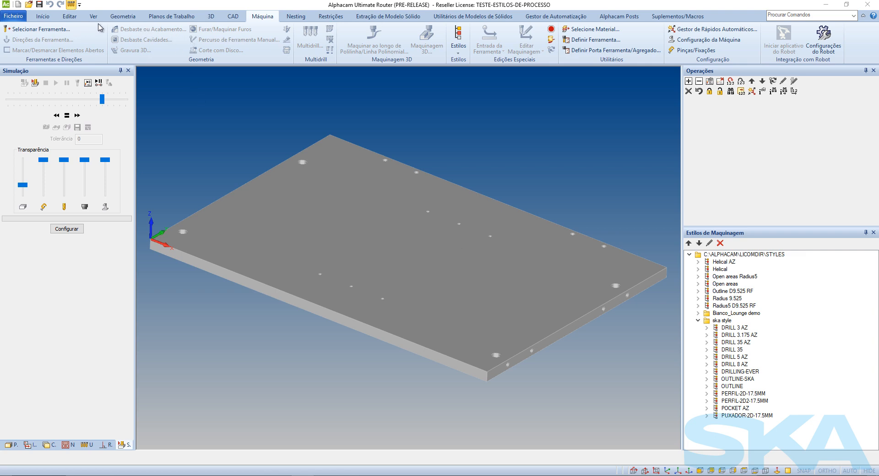
Extract the panel's drillable holes from all bodies on orthogonal faces and apply the DRILLING-EVER machining style
left_click(387, 16)
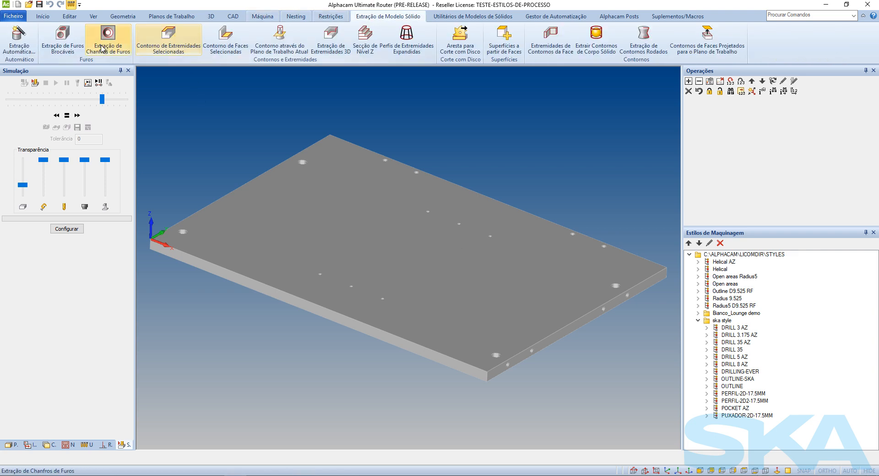
left_click(19, 40)
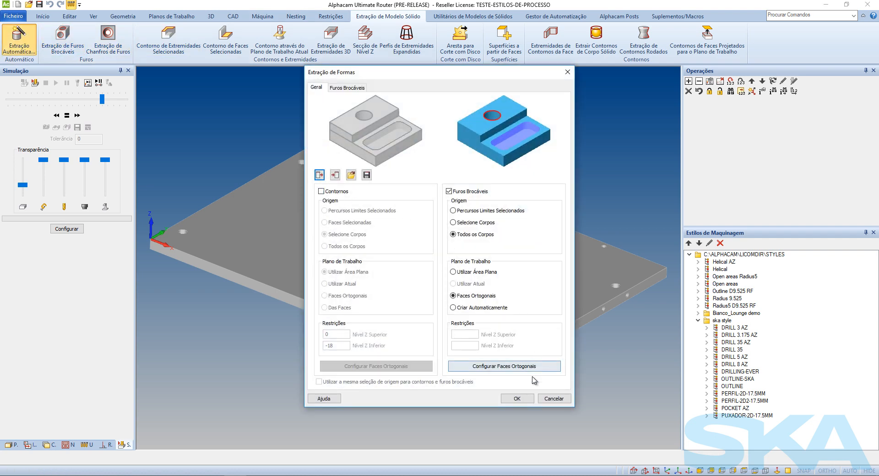
left_click(517, 399)
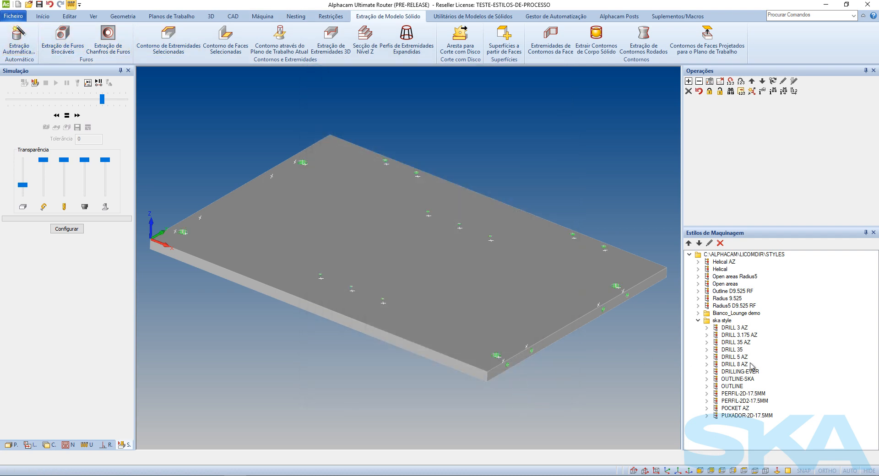
right_click(735, 376)
left_click(751, 386)
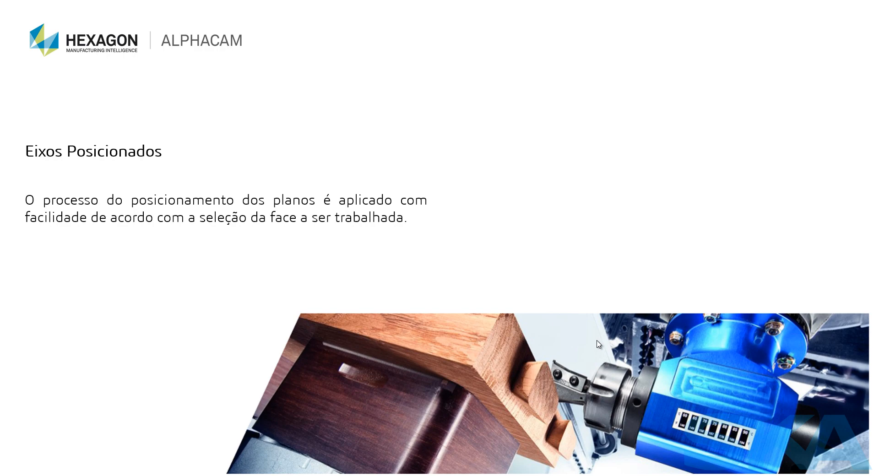
left_click(599, 345)
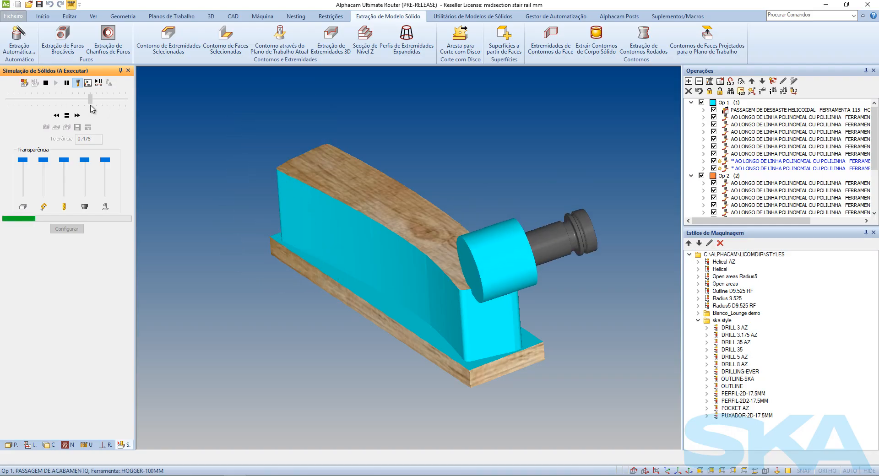
Simulate the stair rail's machining at varying playback speeds, slowing down to examine the profile cutter pass along the side
left_click_drag(92, 104, 96, 104)
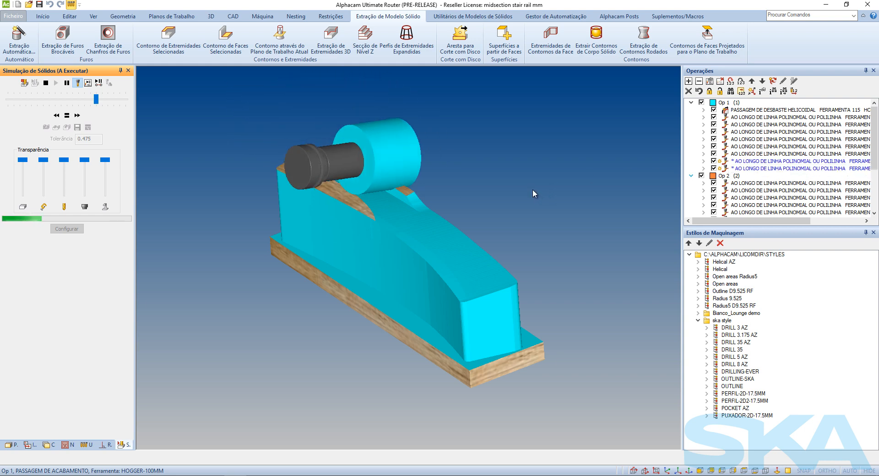
middle_click_drag(458, 257, 376, 269)
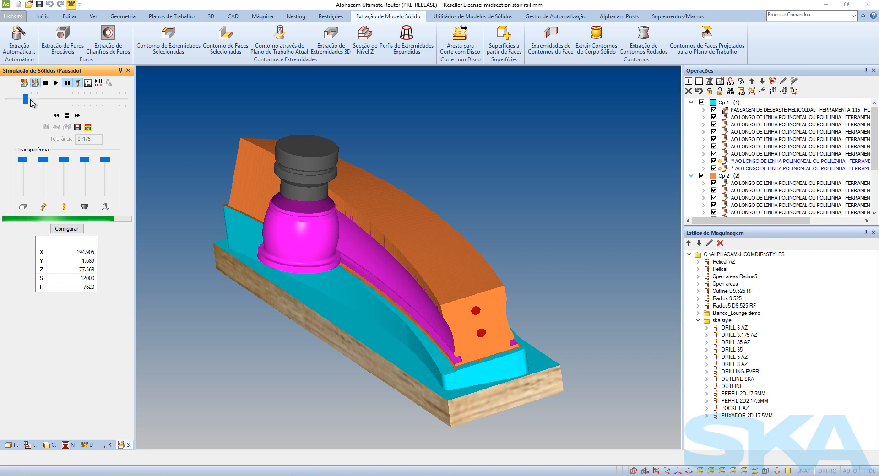
left_click_drag(25, 99, 20, 100)
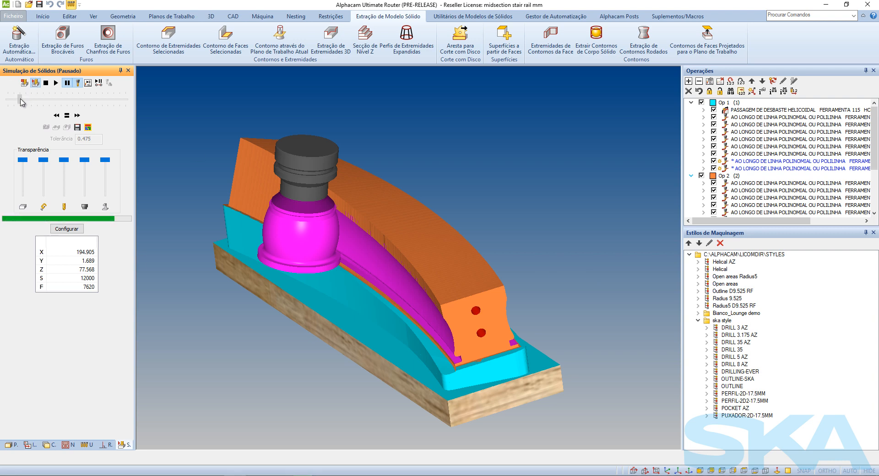
left_click(56, 83)
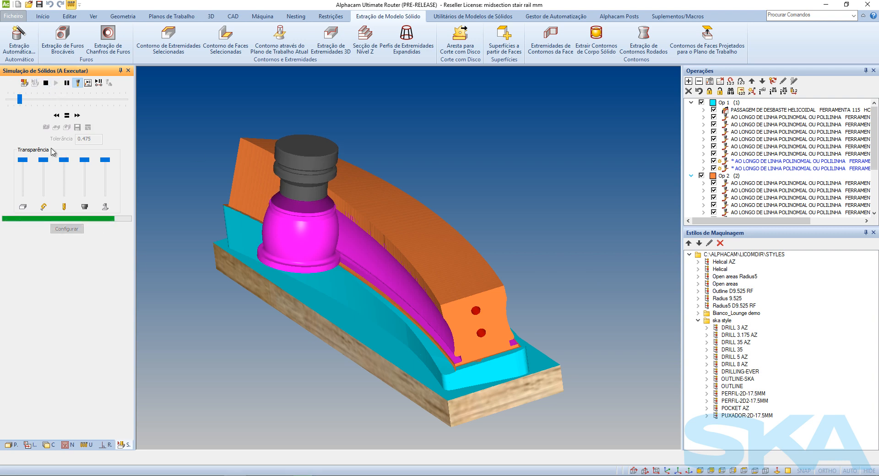
left_click_drag(19, 99, 100, 100)
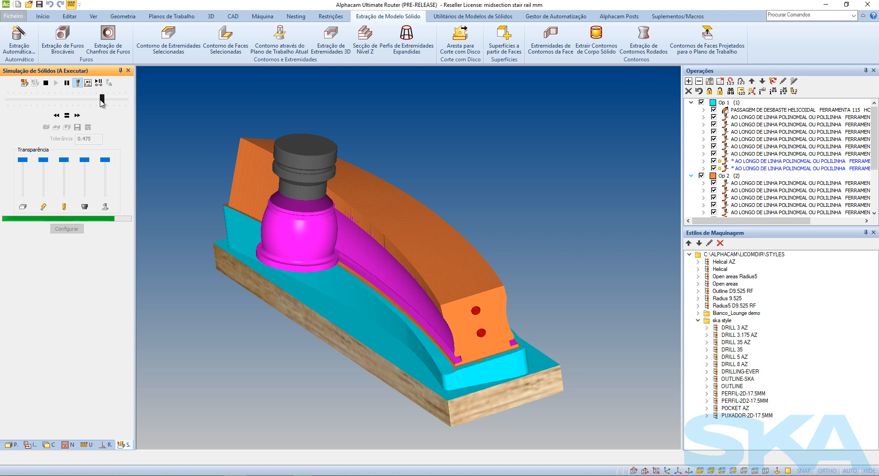
left_click_drag(102, 99, 84, 103)
middle_click_drag(352, 257, 366, 218)
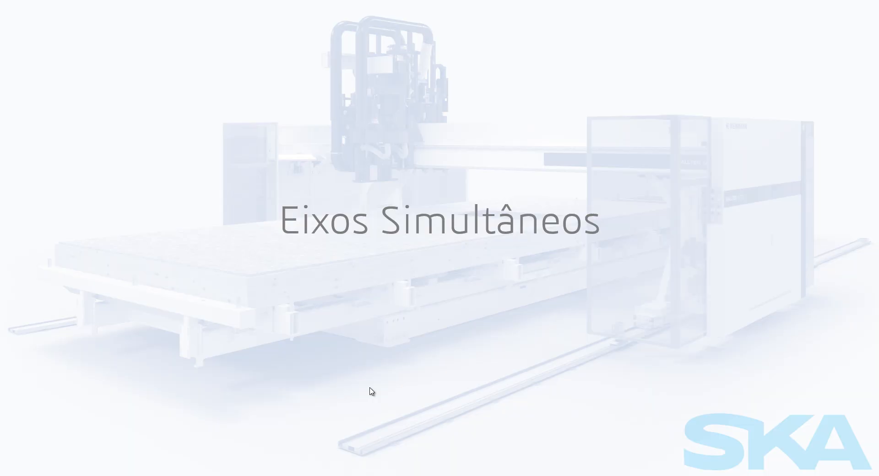
left_click(370, 388)
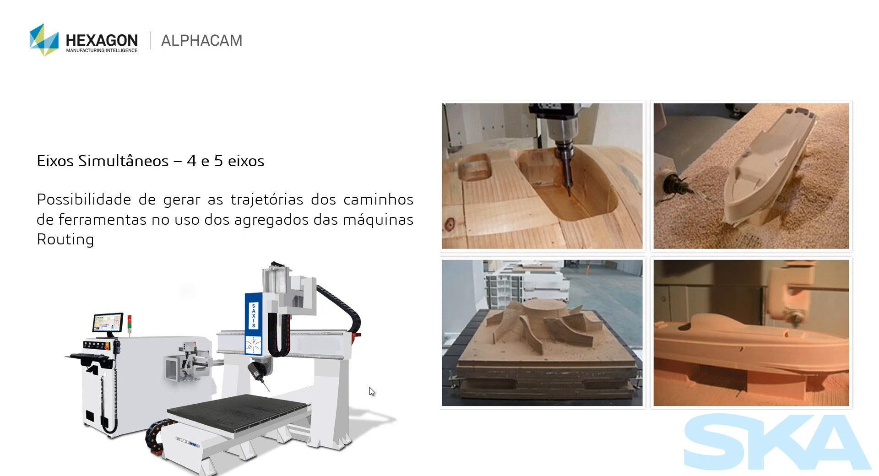
left_click(370, 389)
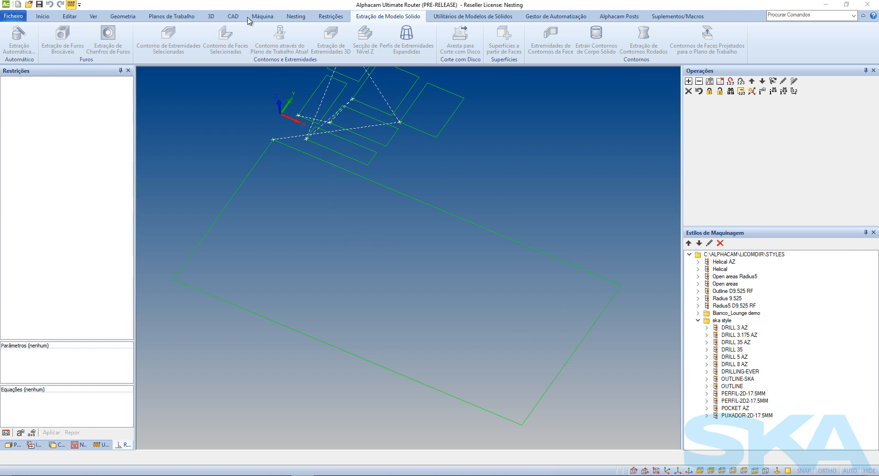
Create a new nesting list for geometries and add the small narrow rectangle nearest the large sheet outline as a part with 5 required
left_click(295, 16)
left_click(18, 41)
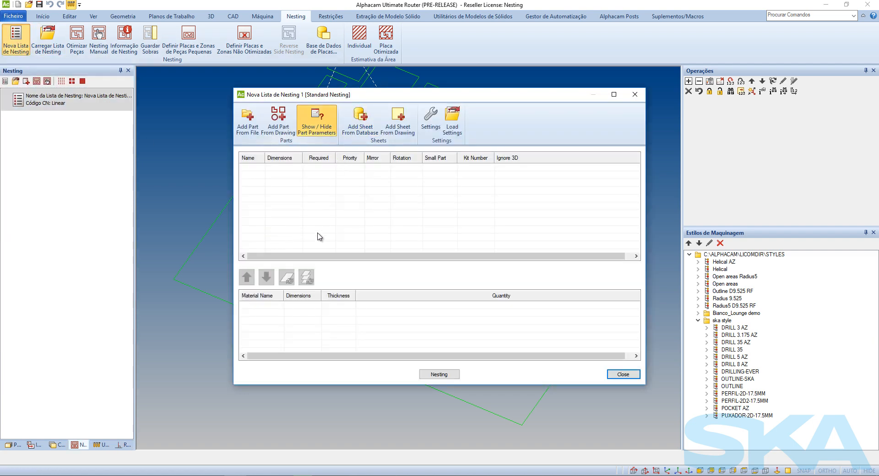
left_click(278, 118)
left_click(359, 161)
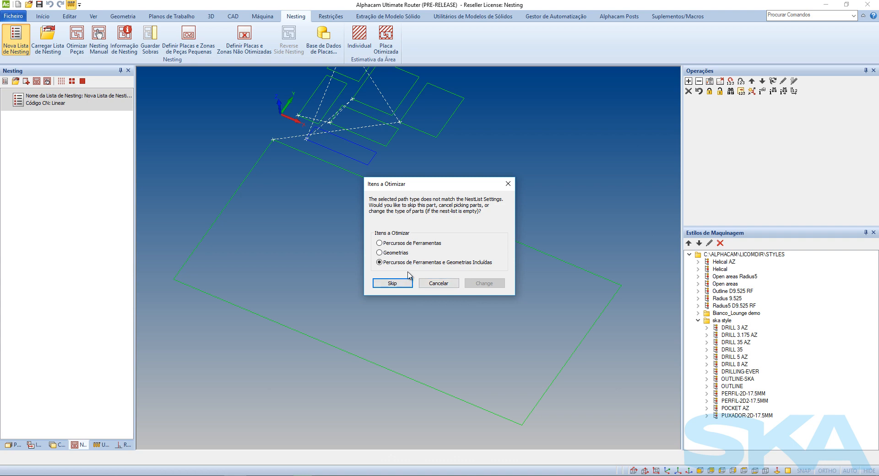
left_click(396, 254)
left_click(483, 283)
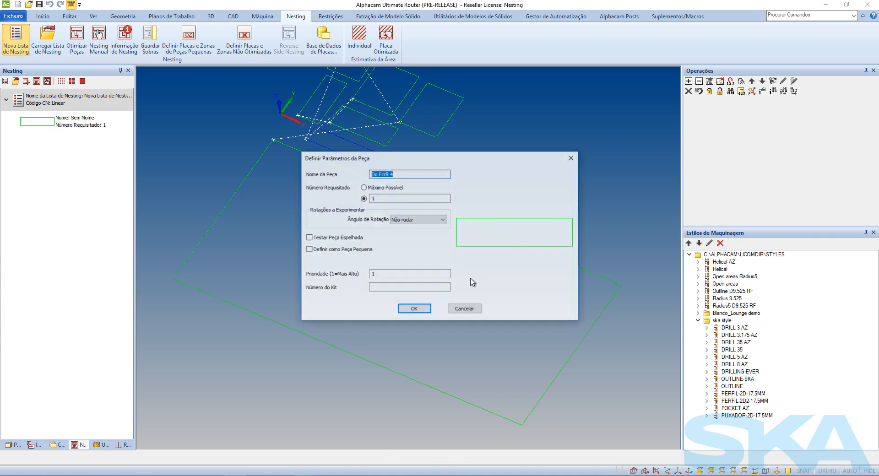
double_click(376, 201)
type("5")
left_click(415, 309)
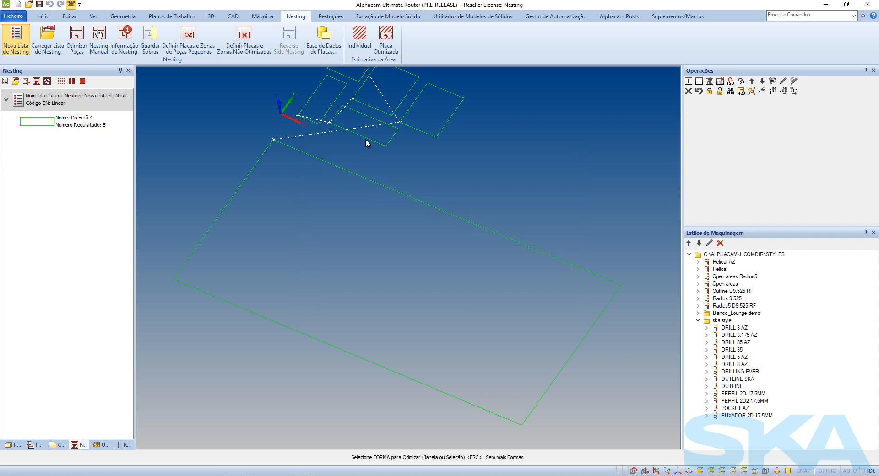
Add the remaining five small rectangles from the drawing to the nesting list, with 5 required of each and no rotation
left_click(365, 138)
left_click(415, 309)
left_click(414, 131)
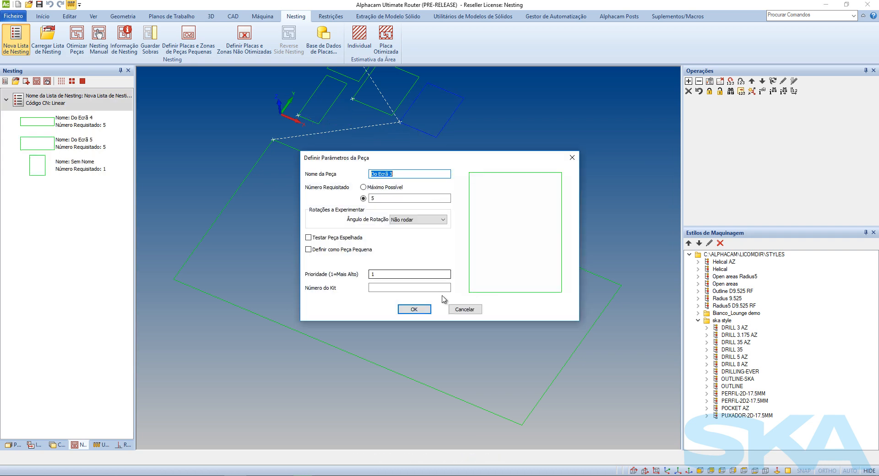
left_click(414, 310)
left_click(368, 108)
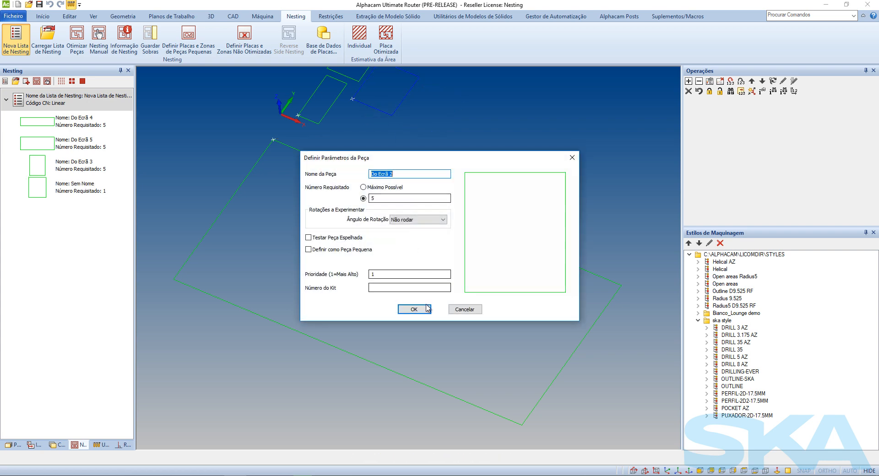
left_click(414, 309)
left_click(353, 80)
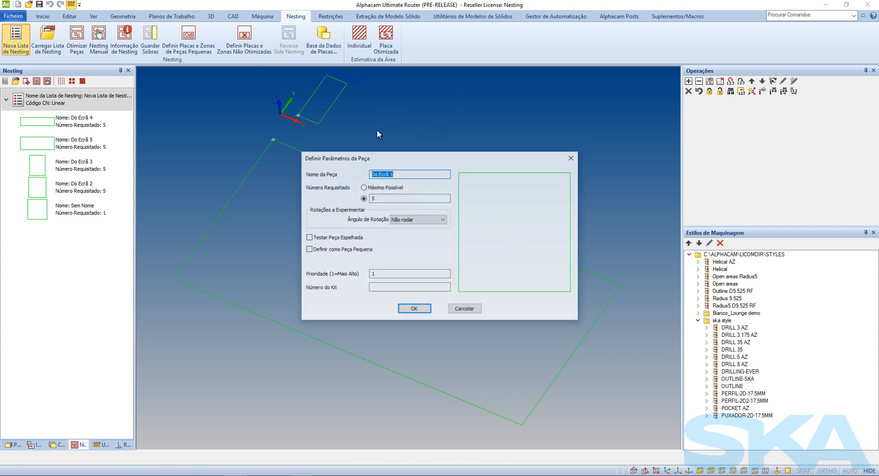
left_click(414, 310)
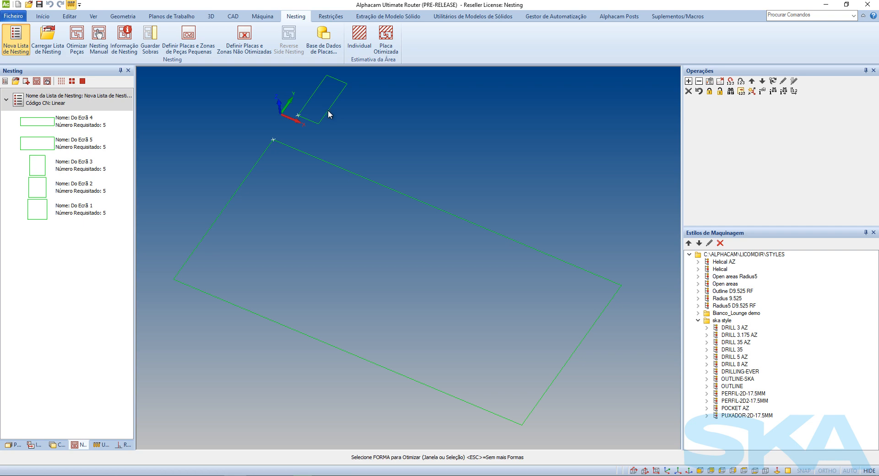
left_click(328, 110)
left_click(414, 310)
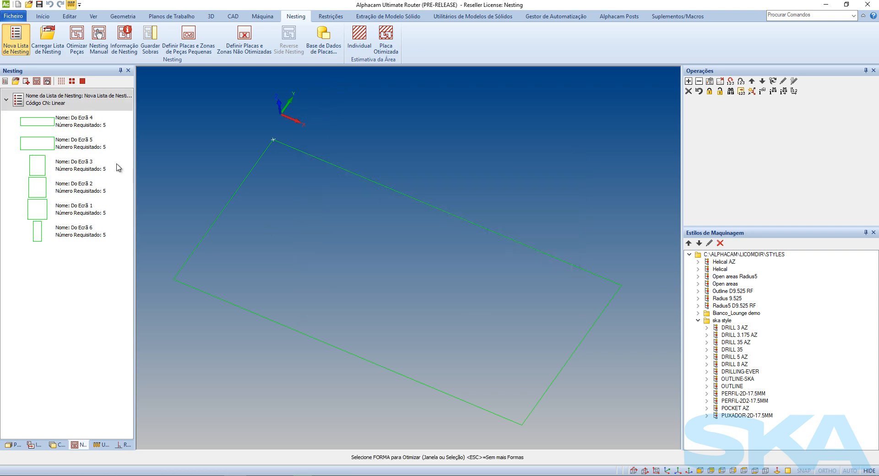
key("Escape")
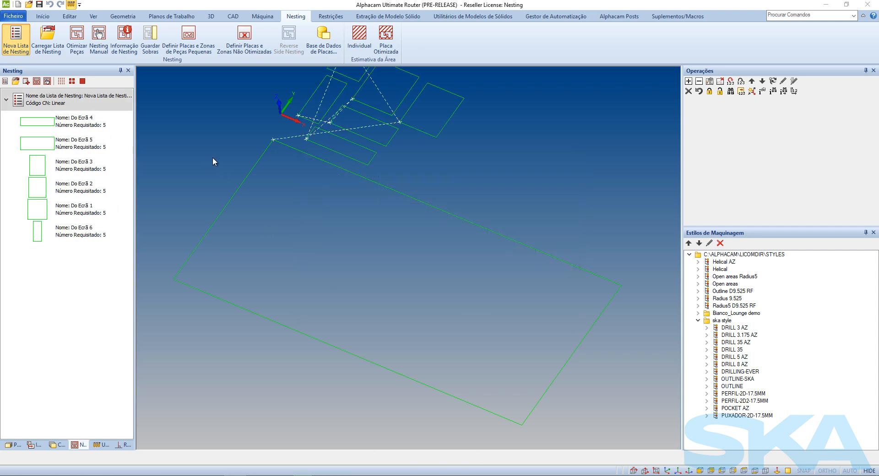
Add the large rectangle as an MDF sheet with quantity 100 and run the nesting, stopping it at an intermediate layout
left_click(398, 130)
left_click(349, 172)
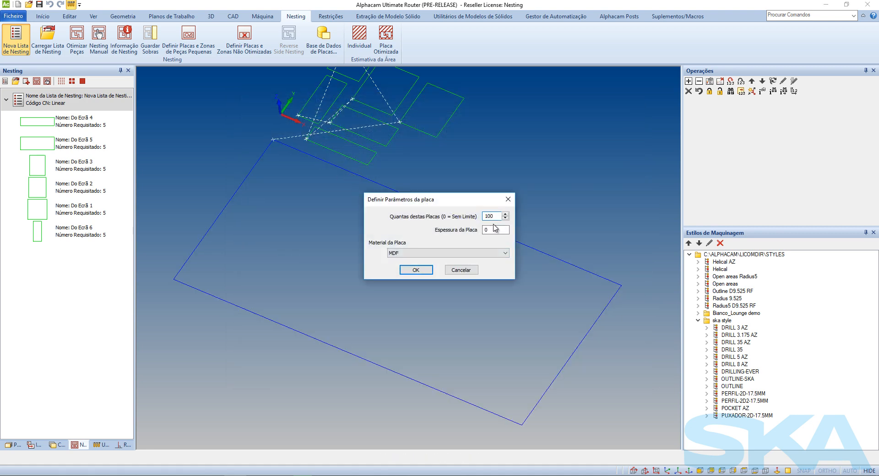
left_click(429, 270)
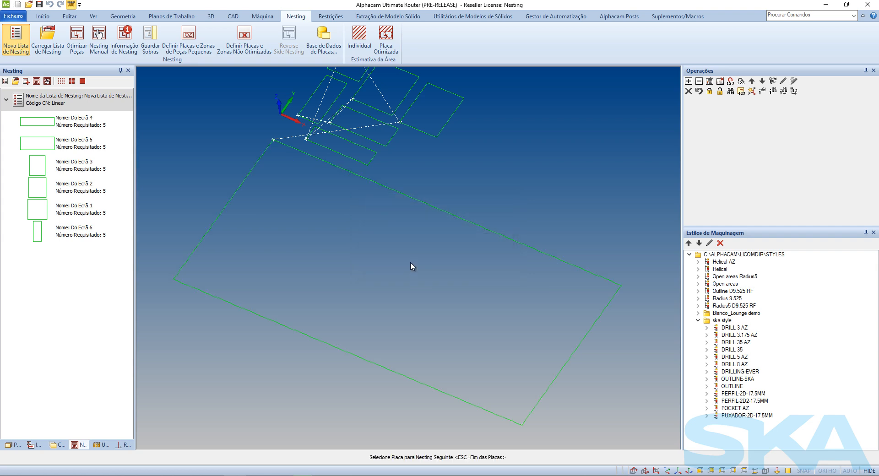
key("Escape")
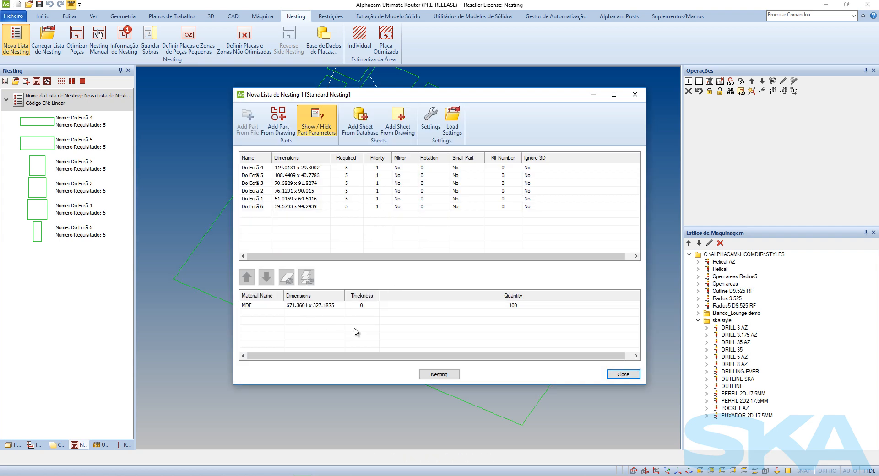
left_click(432, 375)
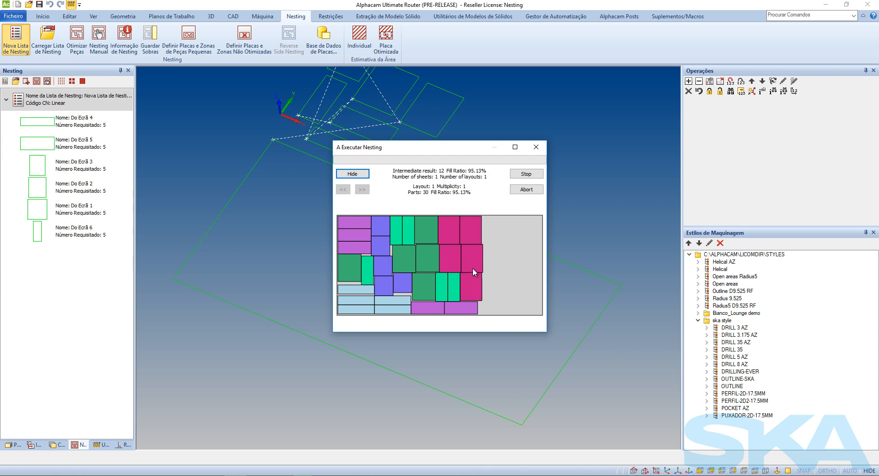
left_click(518, 175)
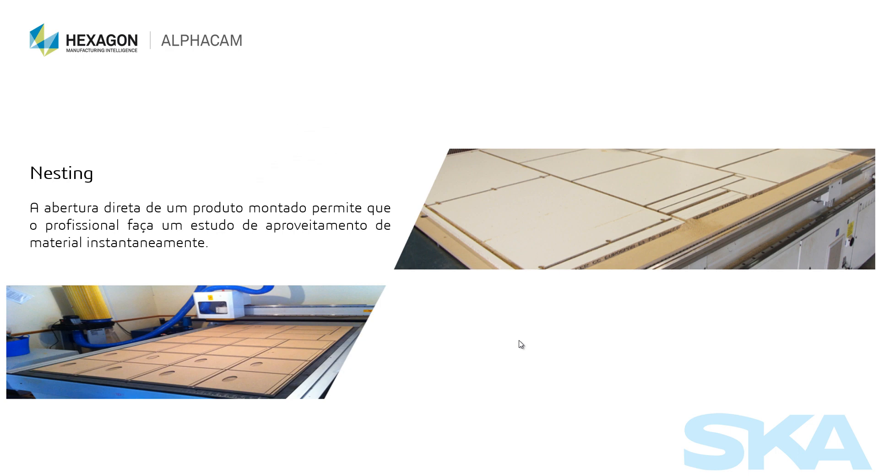
left_click(518, 340)
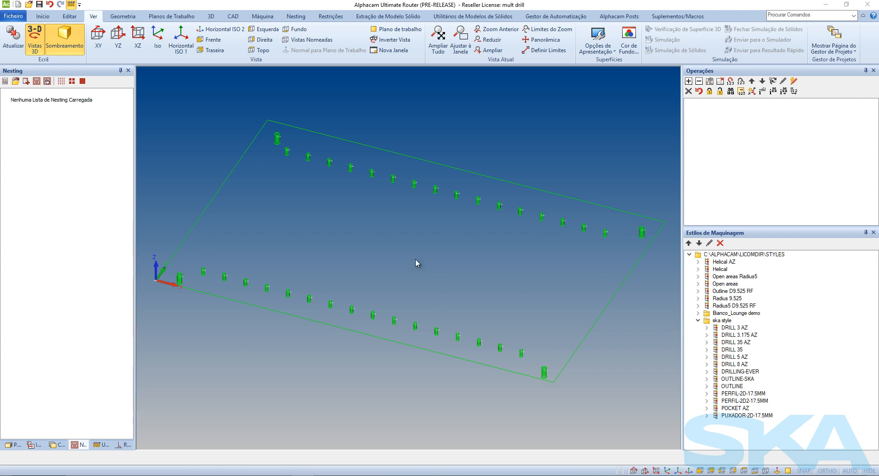
Apply Multidrill to the panel's holes using the SKA2.amultidrill head, Quadrant I bed location and a bottom of hole of -20
left_click(265, 17)
left_click(310, 38)
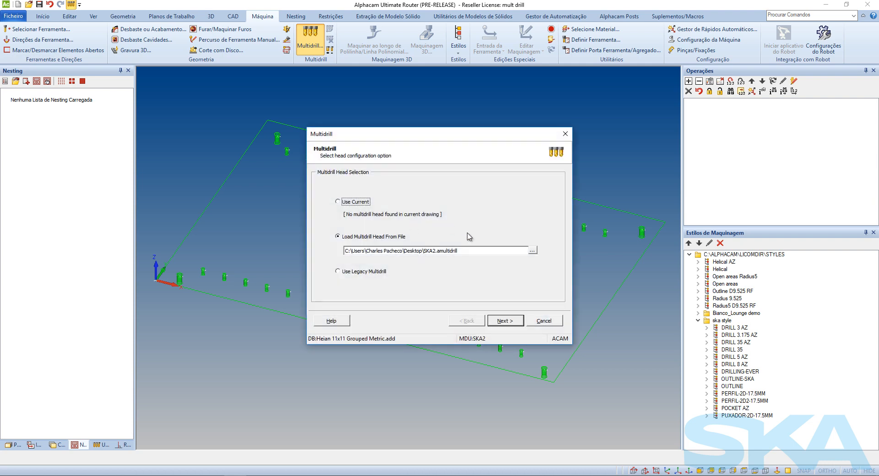
left_click(503, 321)
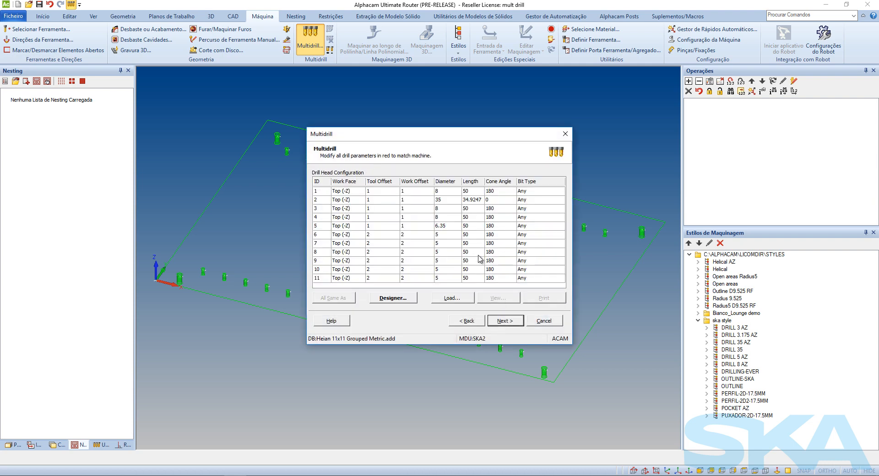
left_click(505, 323)
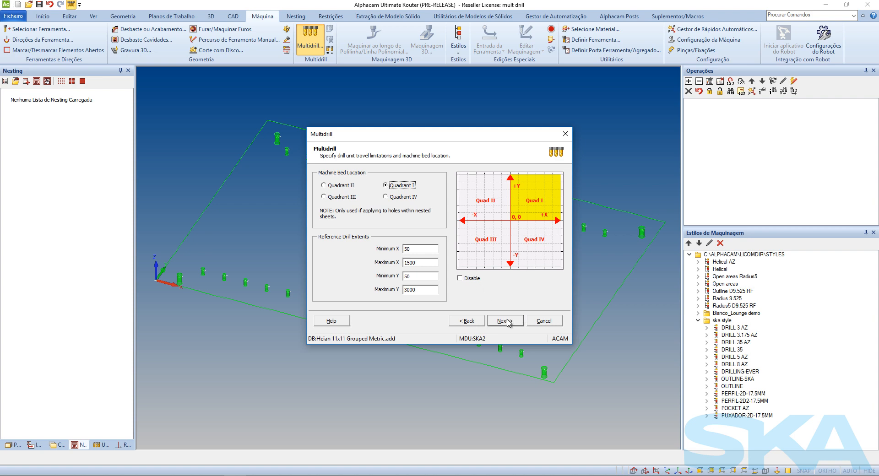
left_click(509, 323)
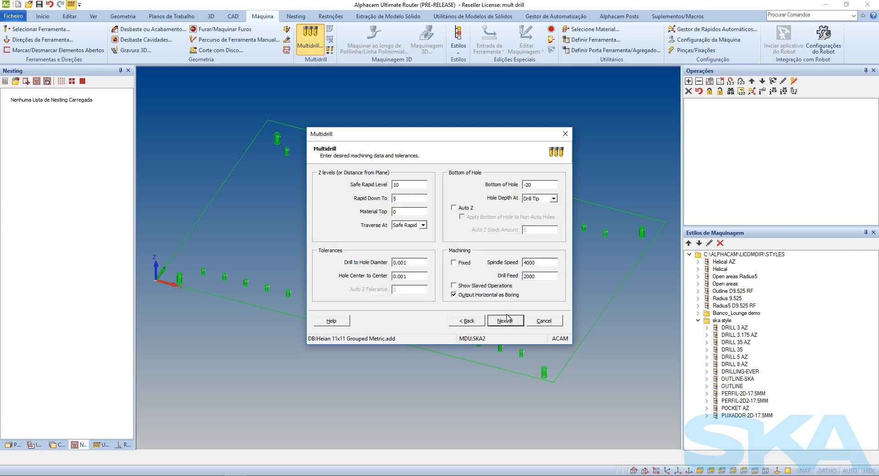
left_click(507, 320)
left_click(507, 320)
left_click(506, 320)
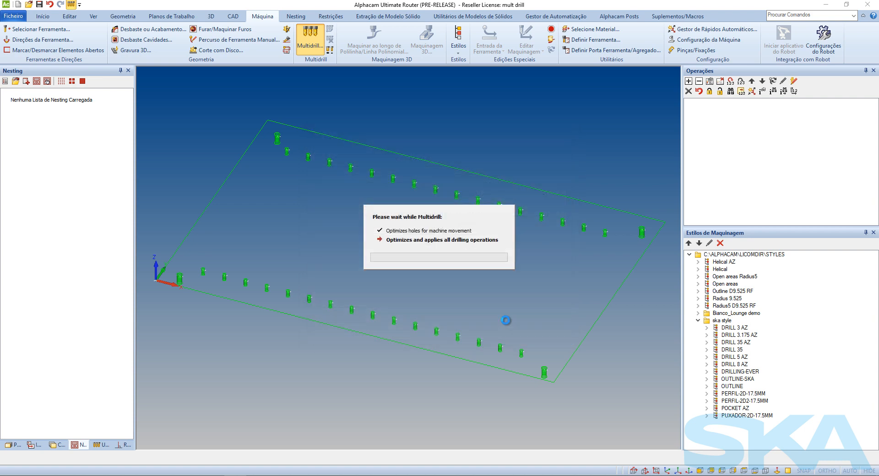
left_click(474, 261)
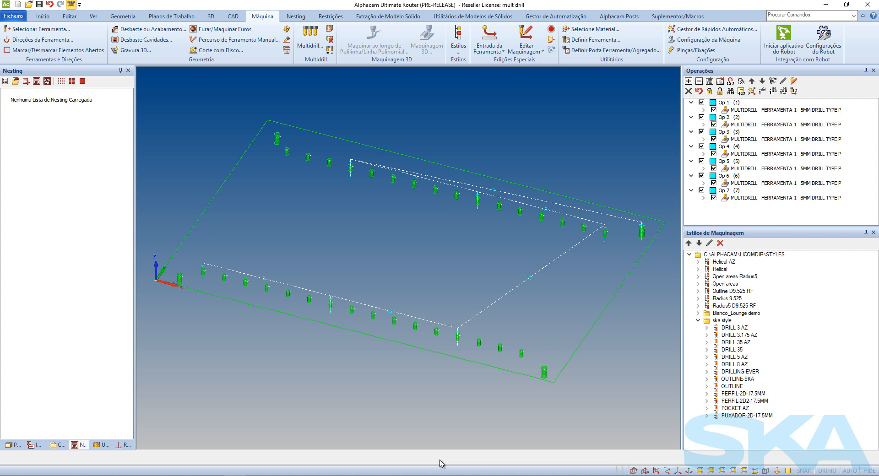
Simulate the panel's multidrill operations at varying playback speeds to examine how the drill head processes both rows of holes
left_click(731, 198)
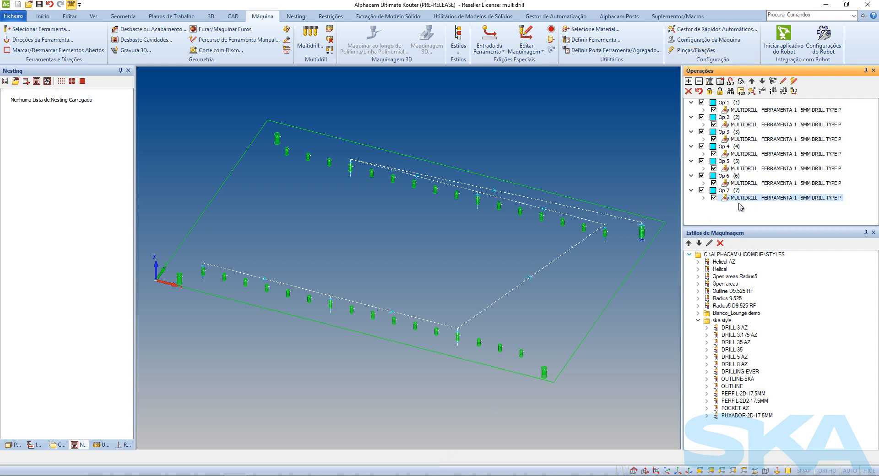
left_click(725, 177)
right_click(359, 236)
mouse_move(405, 240)
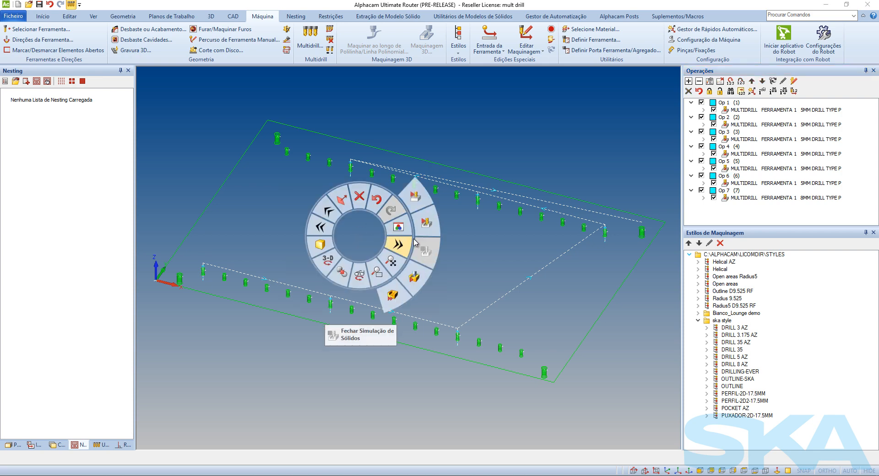
left_click(418, 198)
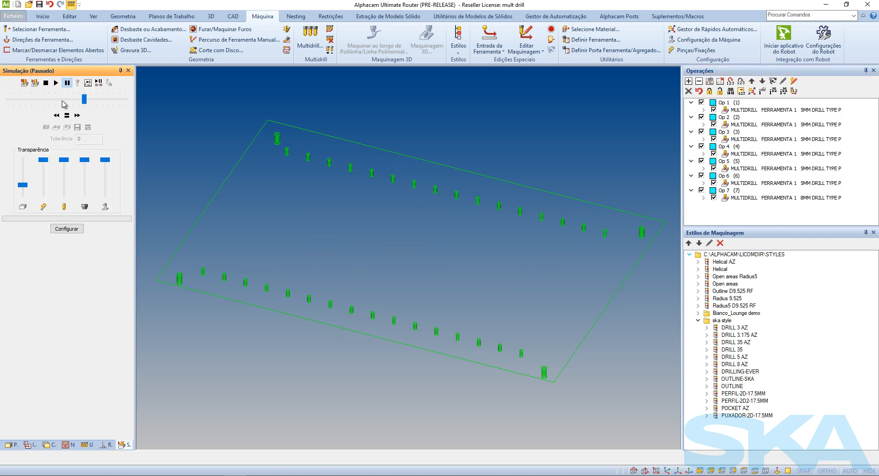
left_click(62, 99)
left_click(56, 82)
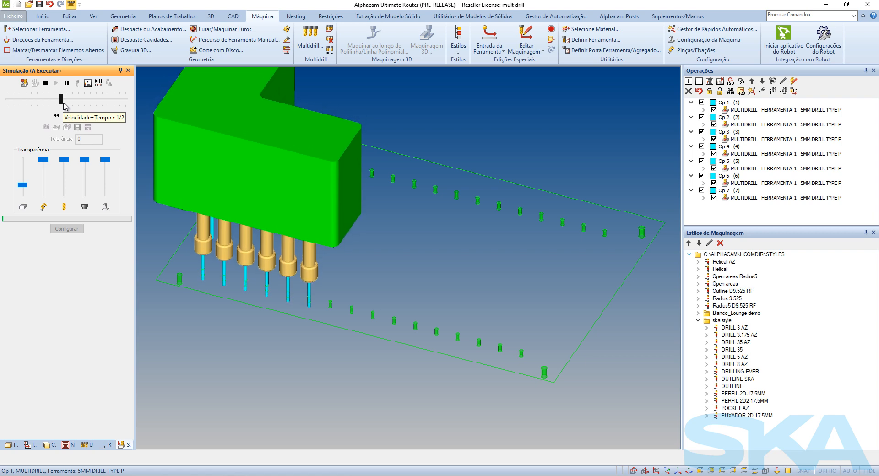
mouse_move(63, 101)
left_mouse_down()
mouse_move(38, 101)
mouse_move(78, 100)
left_mouse_up()
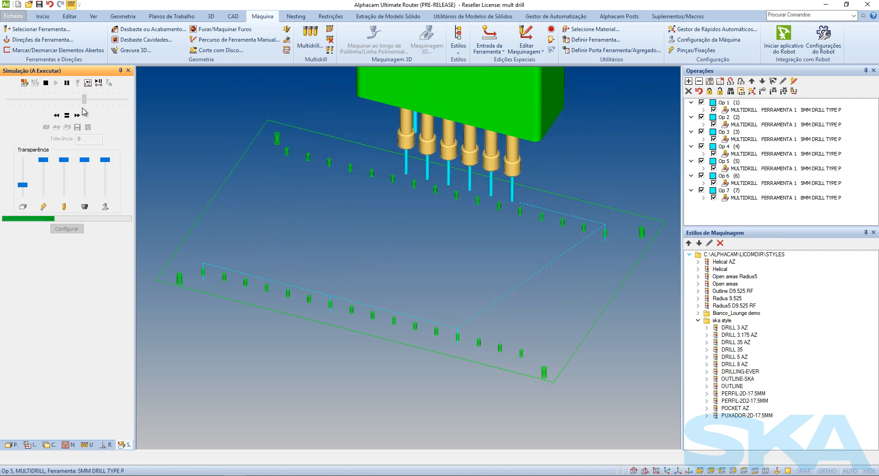
left_click_drag(80, 112, 36, 110)
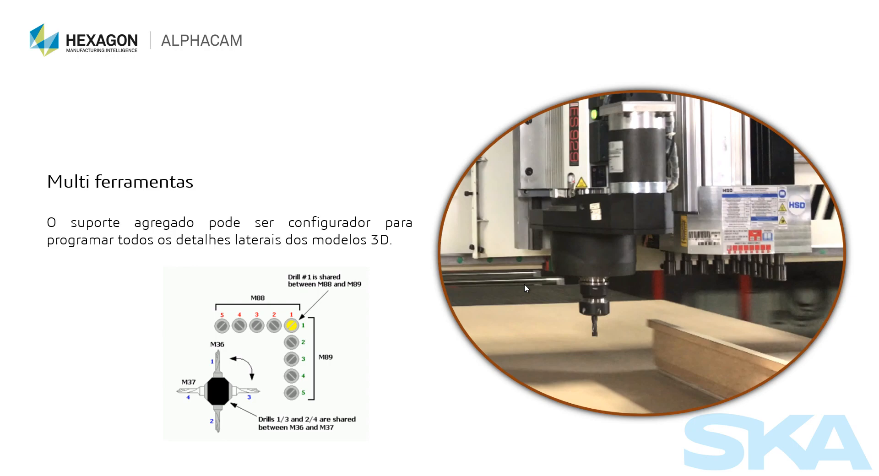
key("Right")
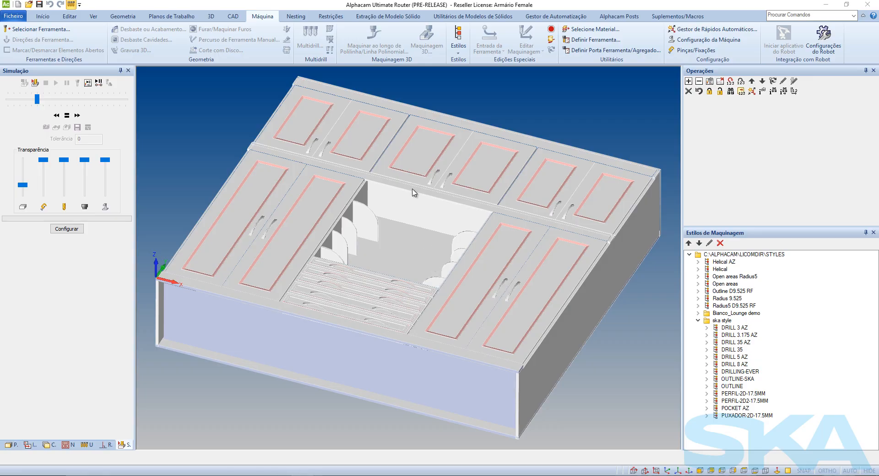
Inspect the 3D wardrobe model, then open the Automation Manager and select the SKA Solids project with its part files
mouse_move(413, 192)
middle_mouse_down()
mouse_move(300, 304)
mouse_move(208, 238)
mouse_move(384, 359)
mouse_move(149, 303)
mouse_move(235, 251)
mouse_move(413, 187)
middle_mouse_up()
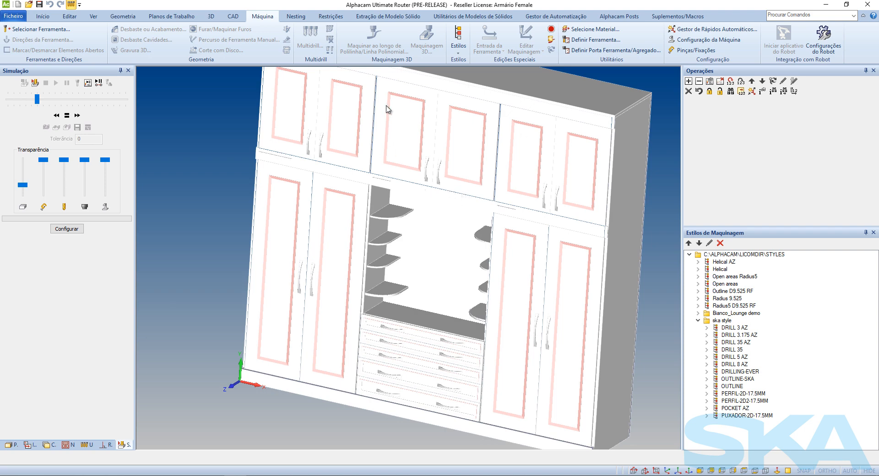
left_click(538, 16)
left_click(21, 45)
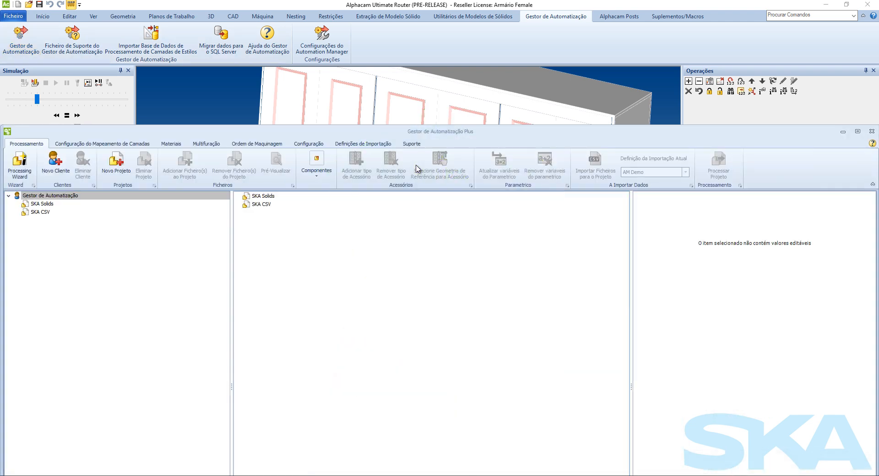
left_click(42, 204)
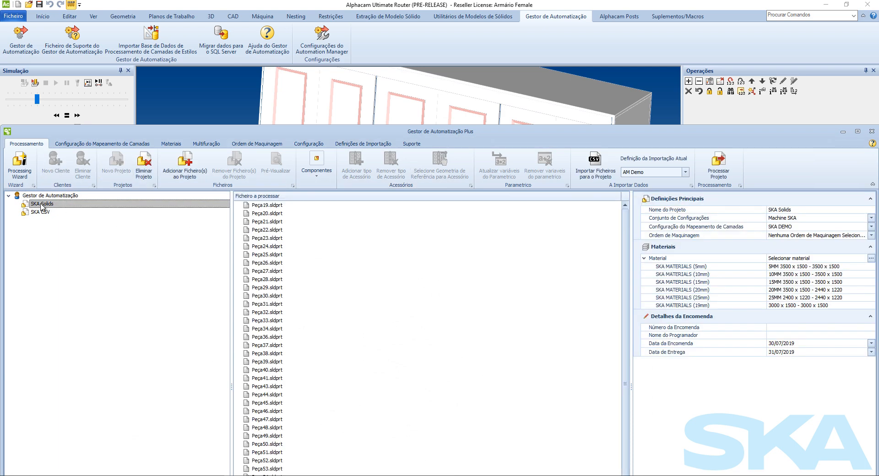
scroll(269, 279, "down", 1)
left_click_drag(372, 134, 371, 40)
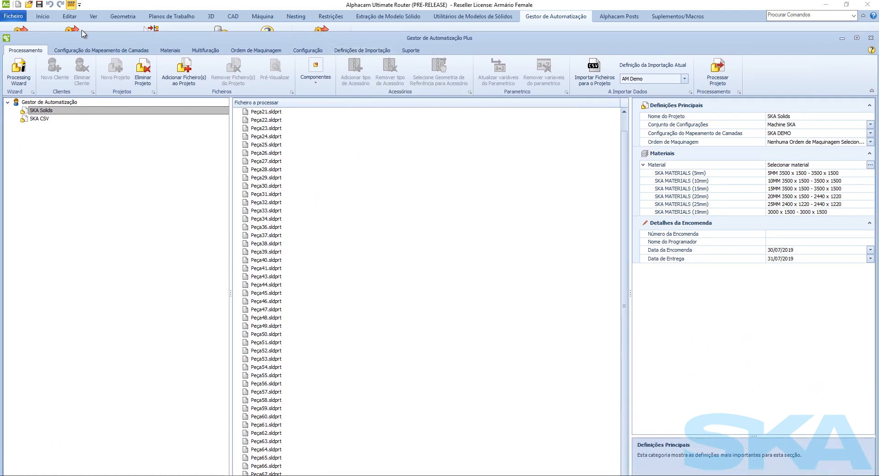
Review the Automation Manager's layer mapping, materials, multidrill heads, machining order lists and machine configurations
left_click(101, 51)
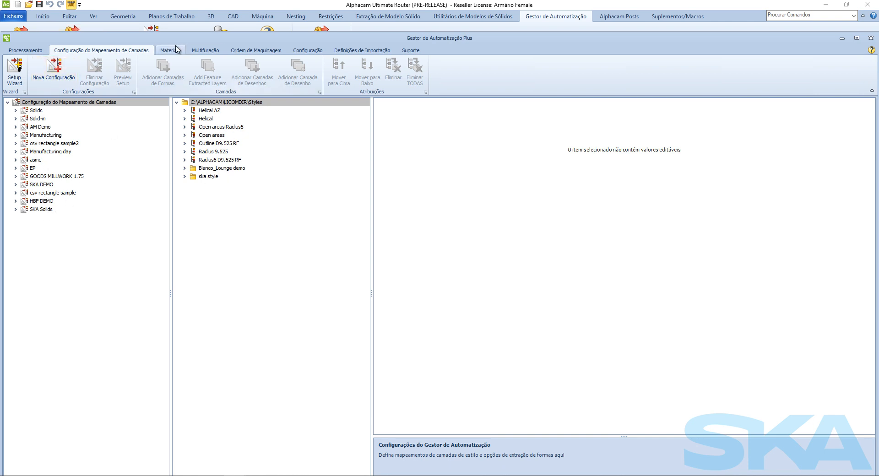
left_click(170, 51)
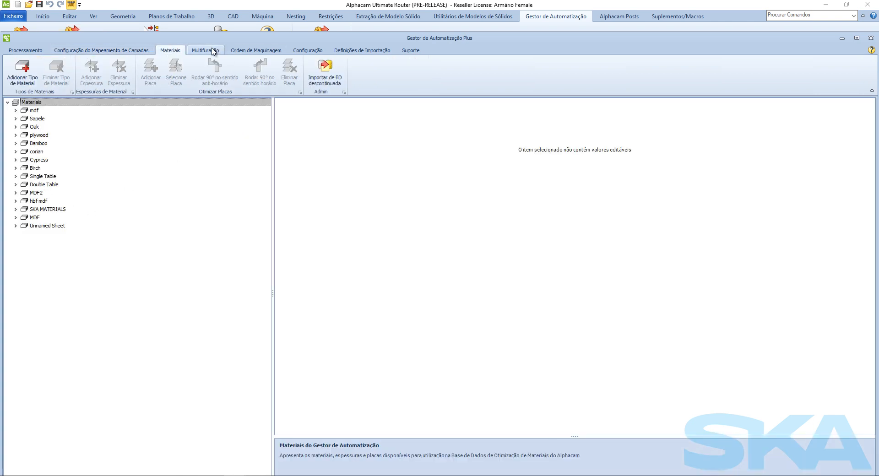
left_click(214, 52)
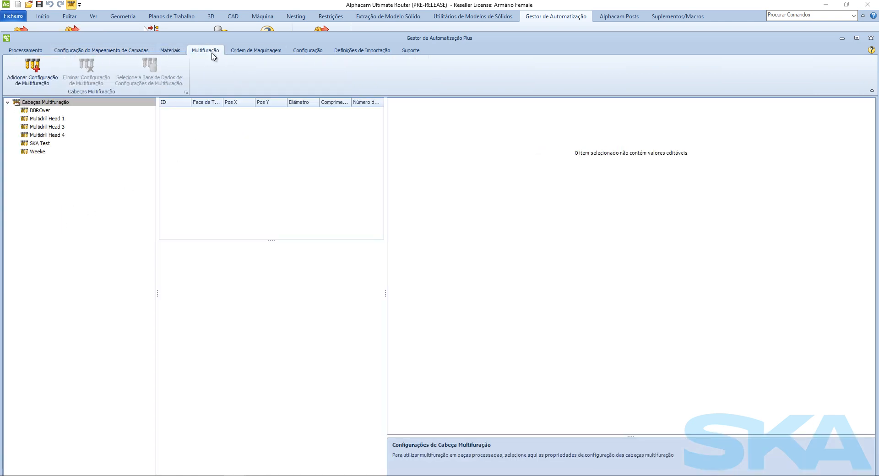
left_click(249, 51)
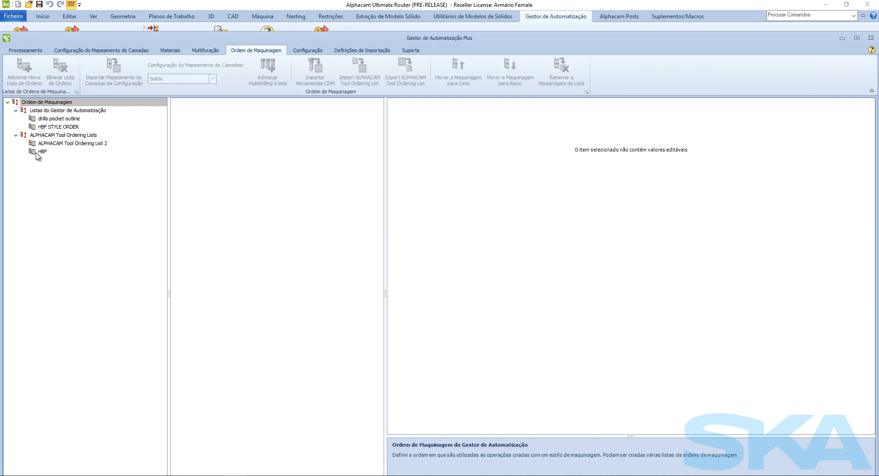
left_click(308, 51)
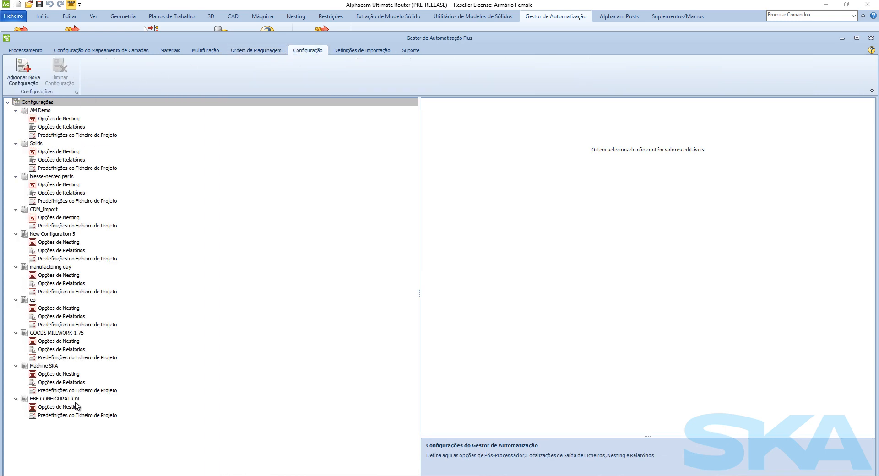
Process the SKA Solids project into nested sheets and NC files, acknowledging the notices until processing ends
left_click(79, 51)
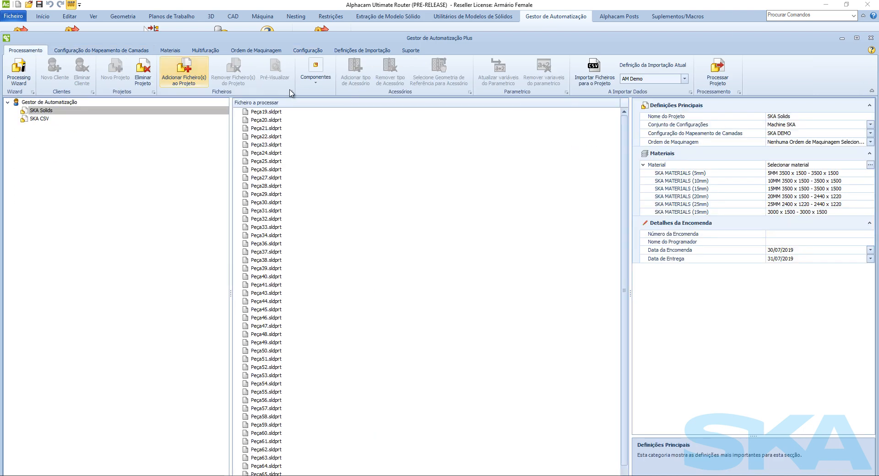
left_click(721, 76)
left_click(444, 294)
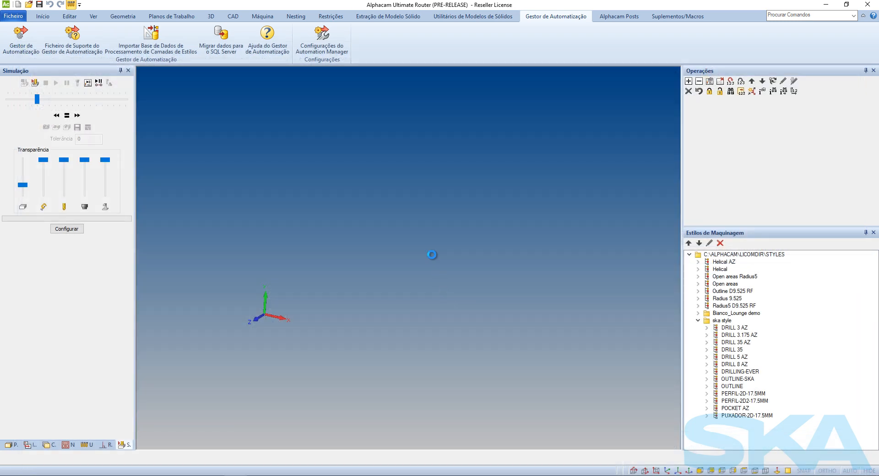
left_click(433, 259)
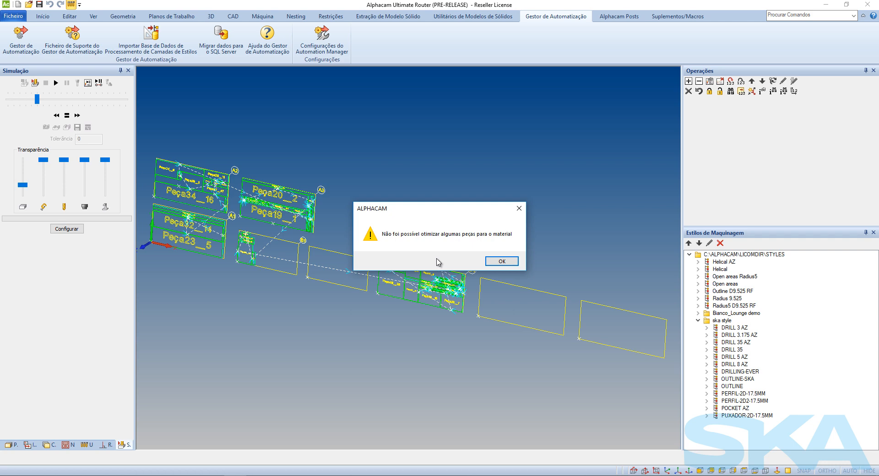
left_click(502, 261)
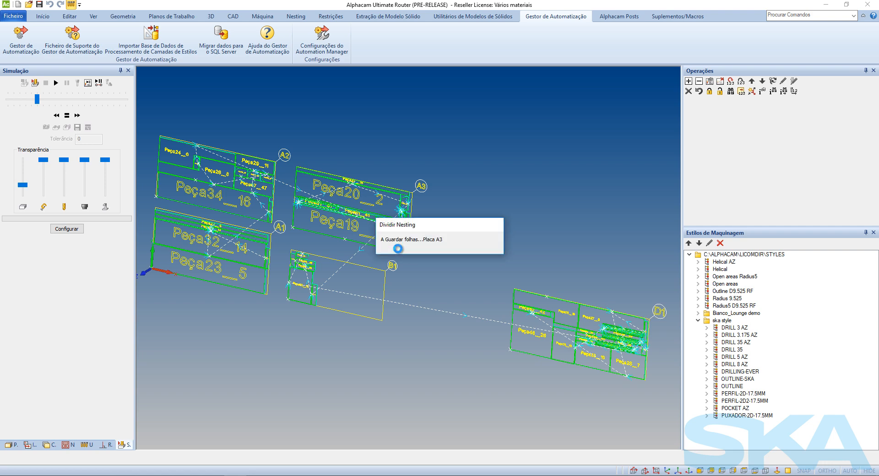
type("1")
key("Return")
type("2")
key("Return")
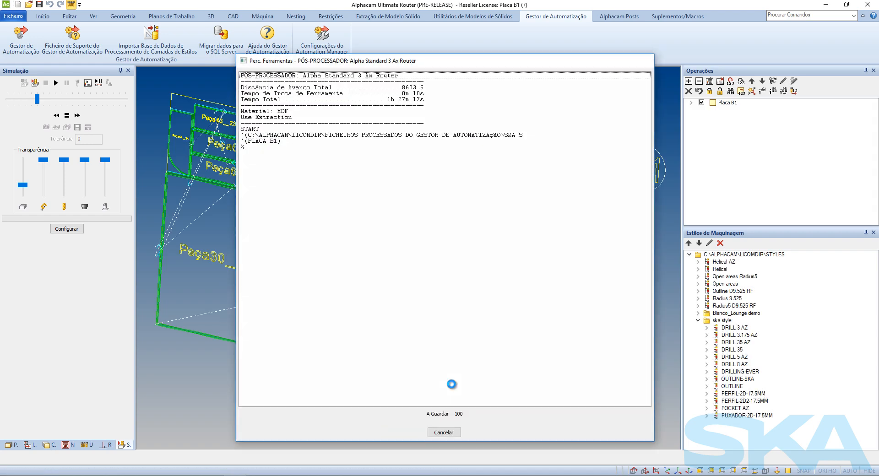
key("Return")
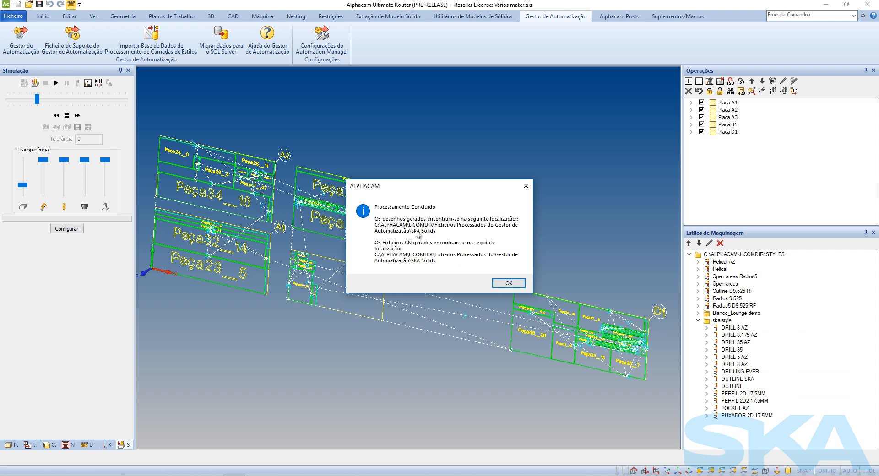
left_click(498, 281)
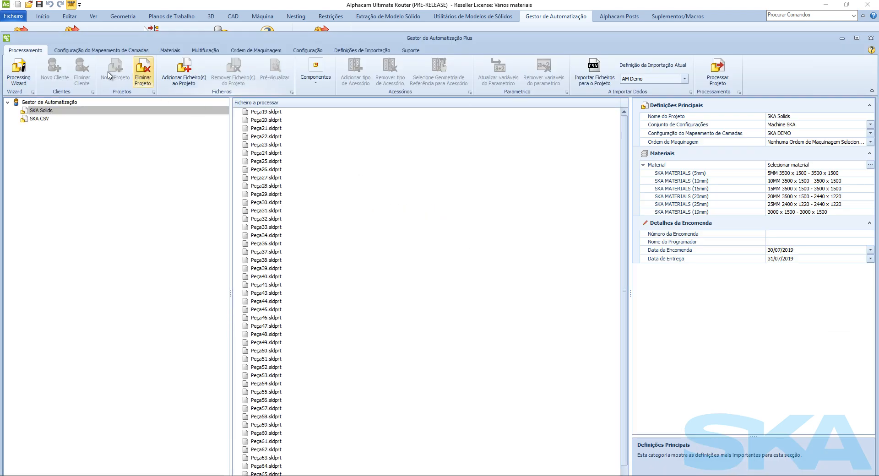
Open SKA Solids_Nested_Job_Sheet_Part_Report_BW.pdf from the Relatórios folder with all file types listed, and look through its part list
left_click(842, 38)
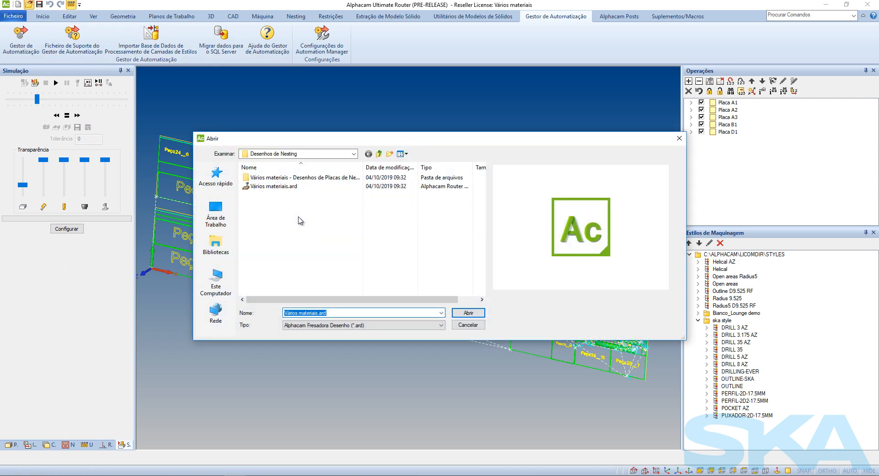
left_click(379, 154)
double_click(282, 204)
left_click(337, 326)
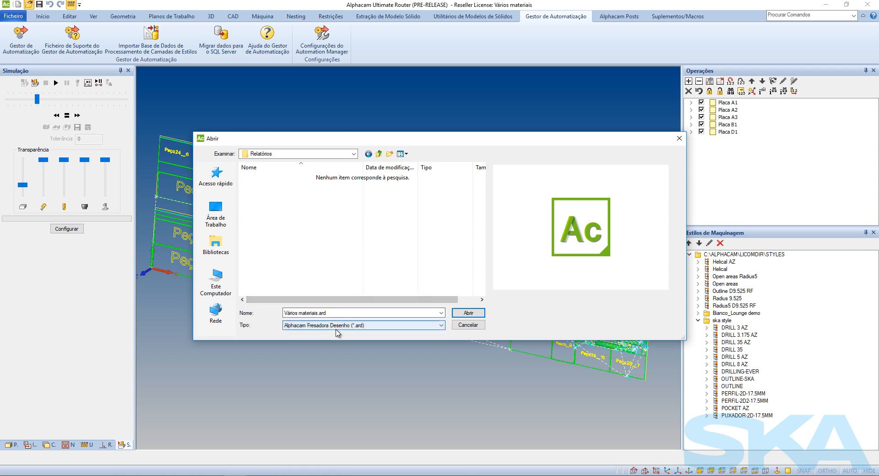
left_click(334, 346)
left_click(276, 187)
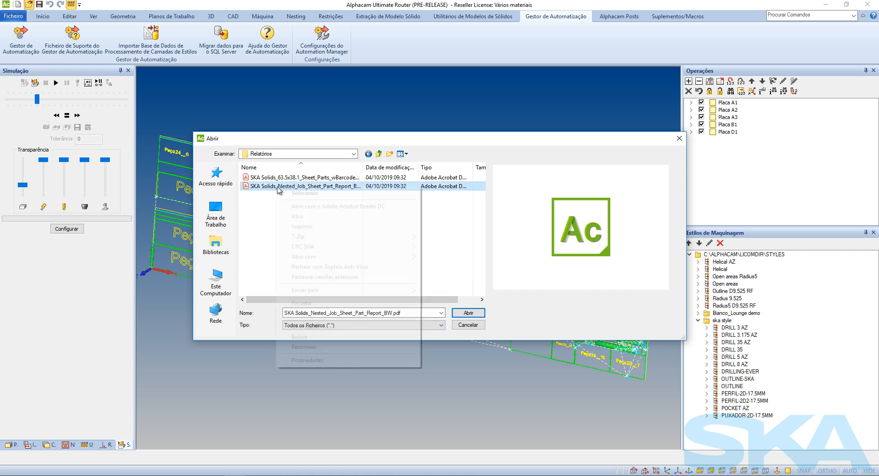
right_click(276, 187)
left_click(303, 219)
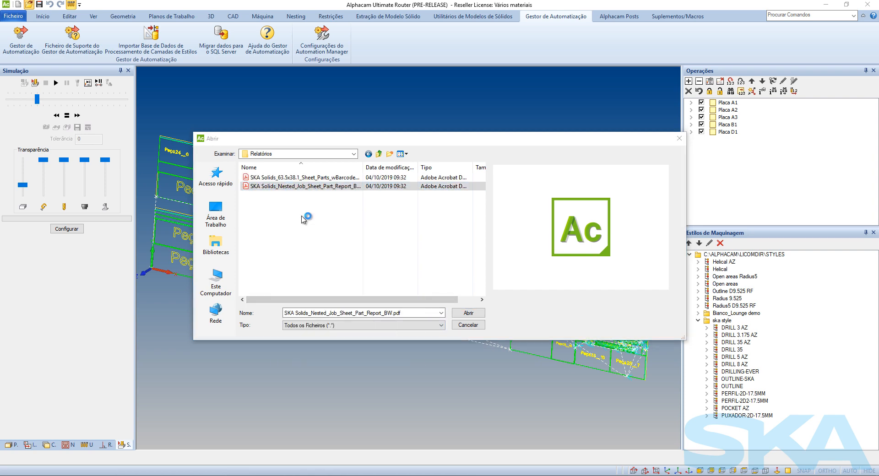
scroll(303, 279, "down", 5)
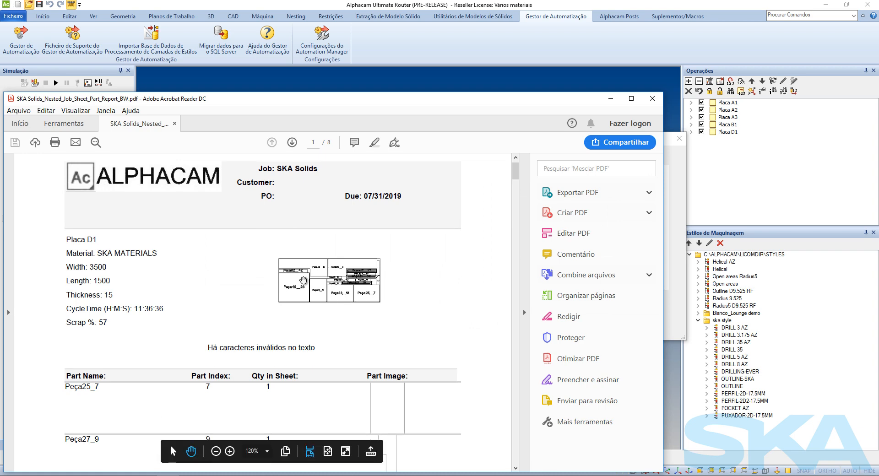
scroll(303, 280, "down", 6)
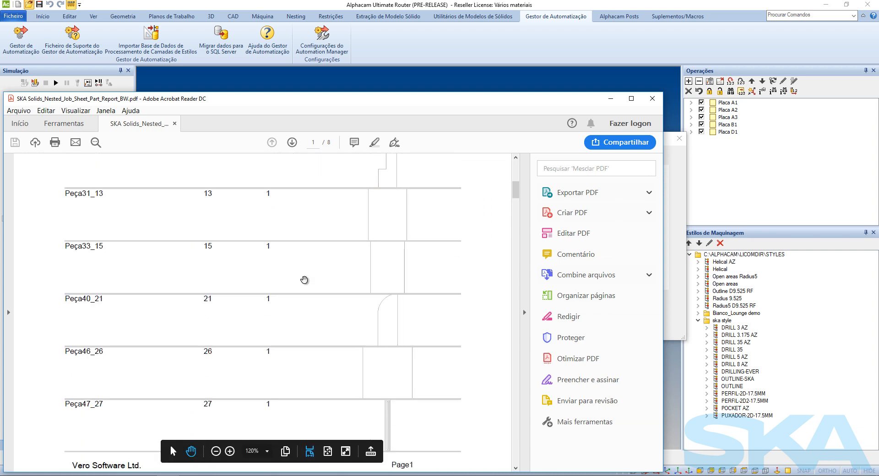
Finish reading the part report, then open SKA Solids_63.5x38.1_Sheet_Parts_wBarcode_Color.pdf and look through its part labels
scroll(305, 280, "down", 5)
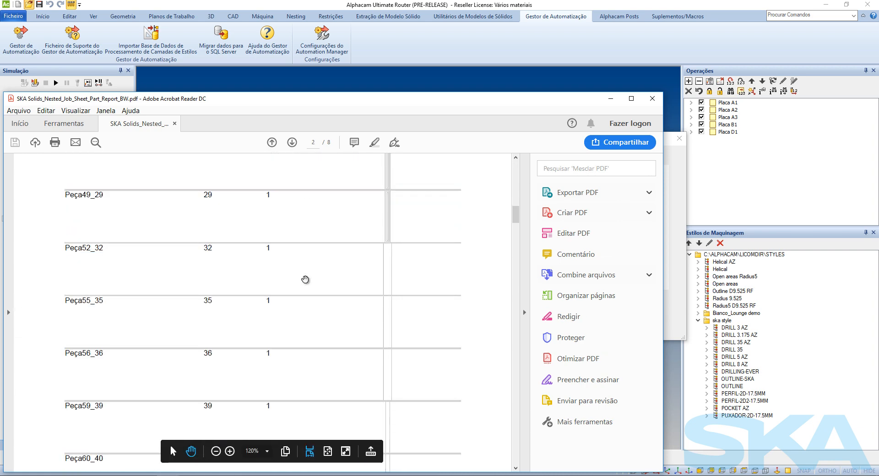
left_click(652, 98)
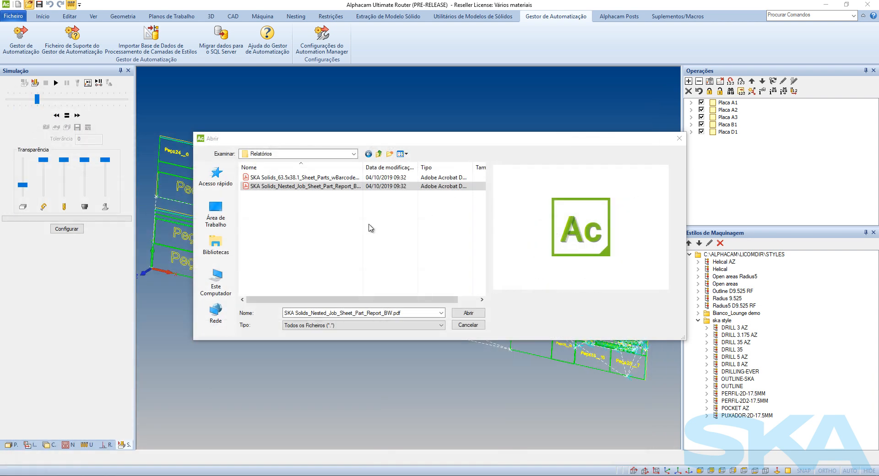
left_click(307, 178)
right_click(307, 178)
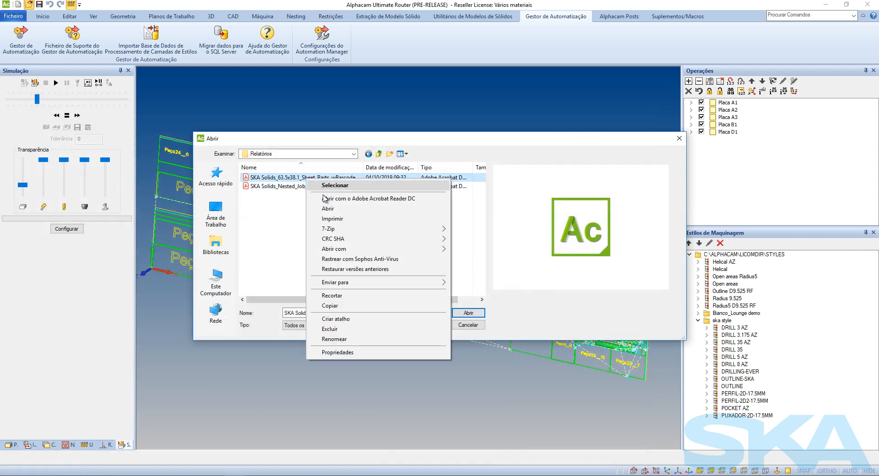
left_click(340, 212)
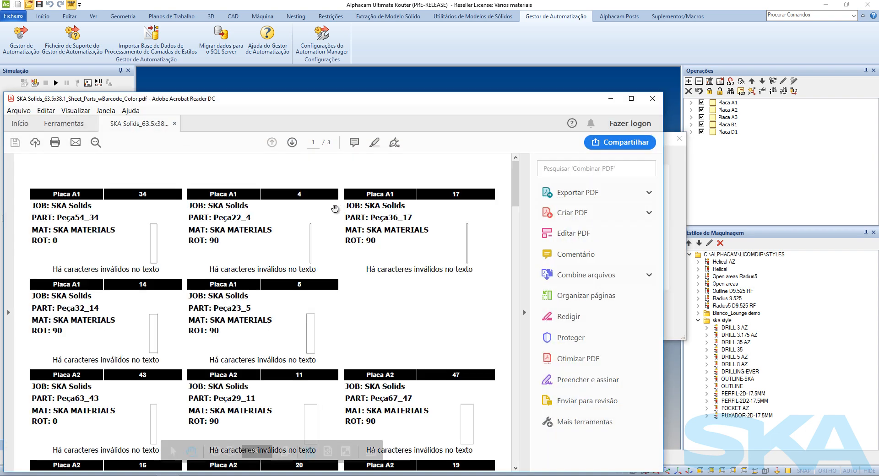
scroll(301, 272, "down", 8)
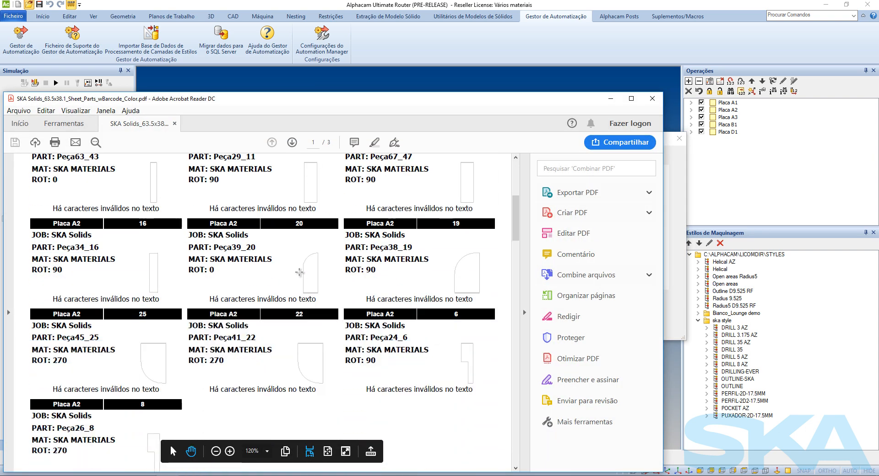
scroll(299, 271, "down", 10)
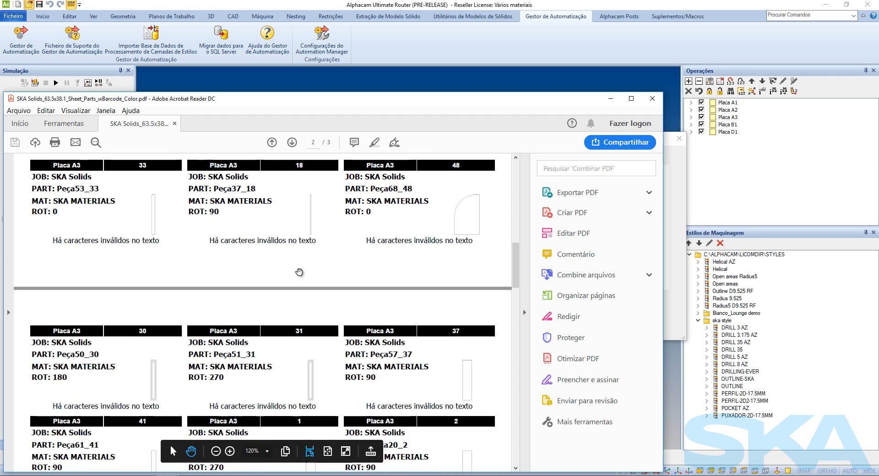
scroll(299, 272, "down", 3)
left_click(652, 98)
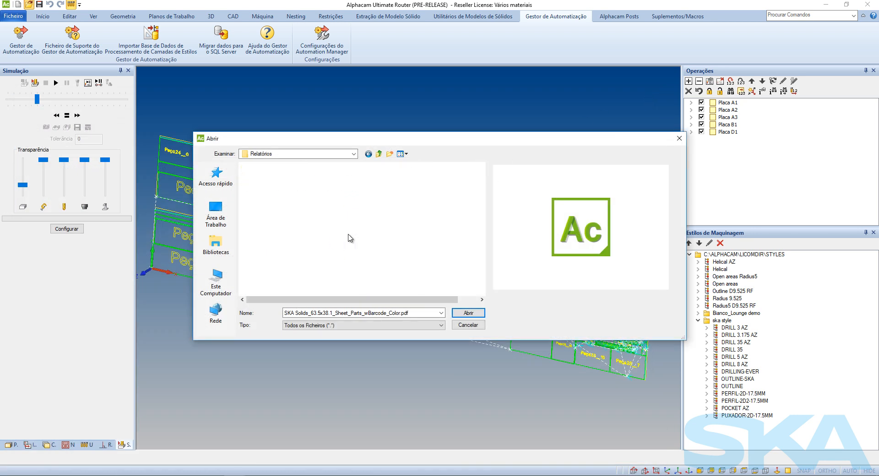
Browse to the Desenhos de Peças folder of SKA Solids, preview several part drawings and leave without opening one
key("BackSpace")
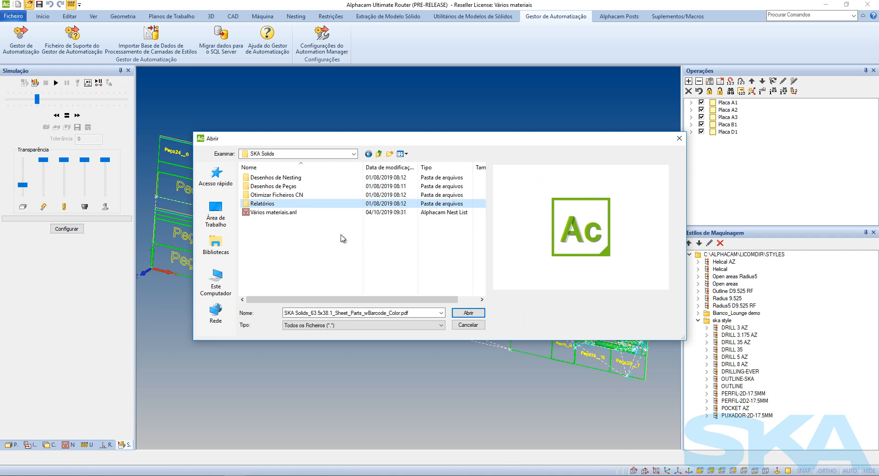
double_click(271, 186)
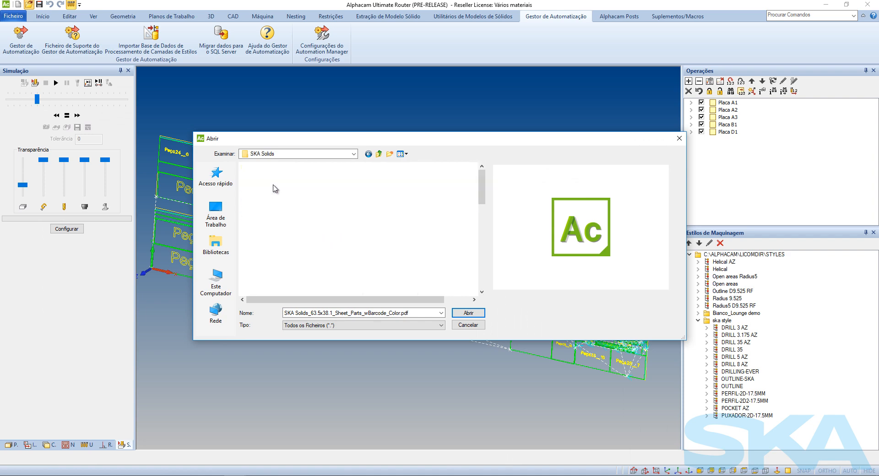
left_click(267, 196)
left_click(267, 222)
left_click(267, 239)
left_click(260, 196)
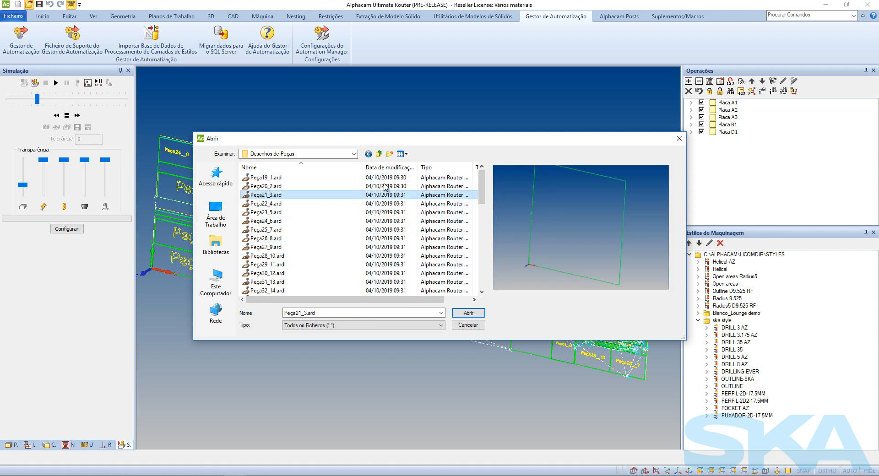
key("Escape")
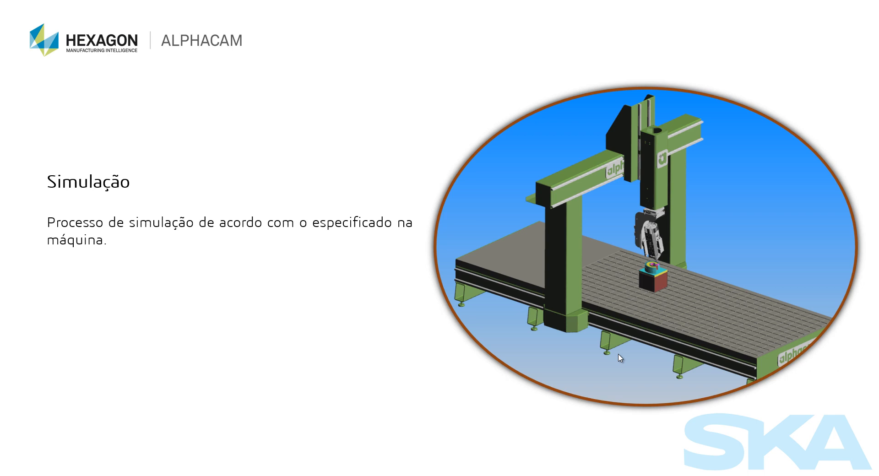
left_click(618, 358)
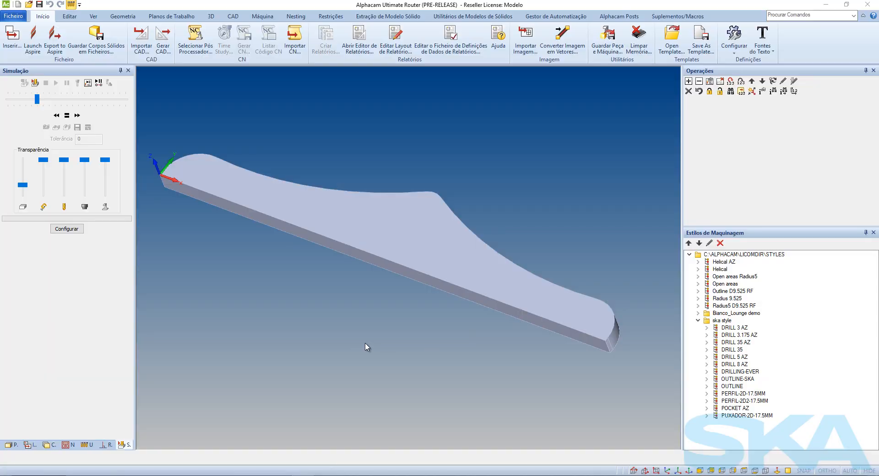
Launch Aspire from Alphacam and create a new single-sided job, 300 x 50 mm and 20 mm thick
middle_click_drag(366, 346, 362, 306)
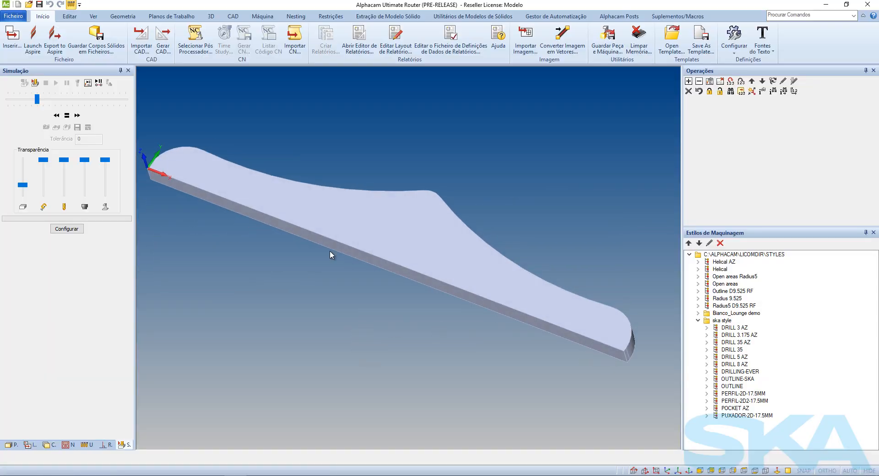
left_click(33, 39)
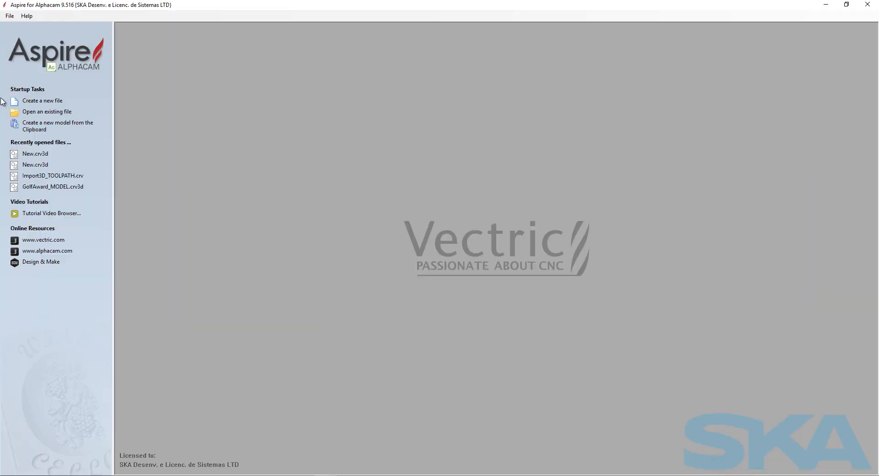
left_click(34, 100)
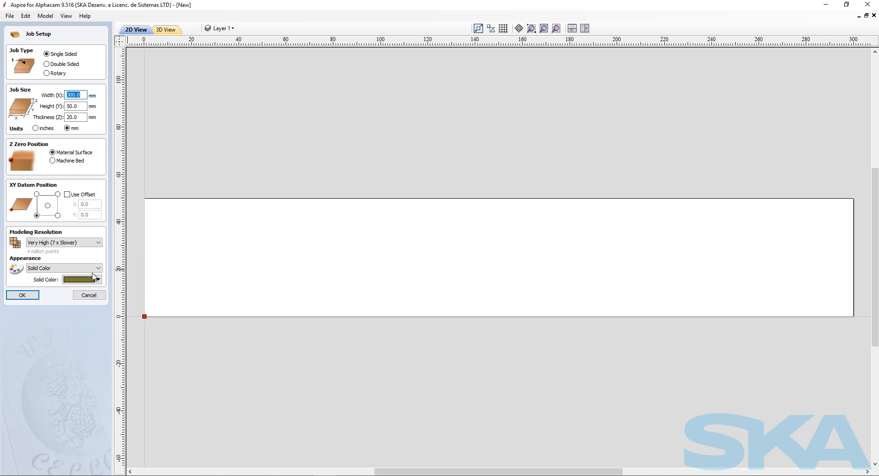
left_click(22, 295)
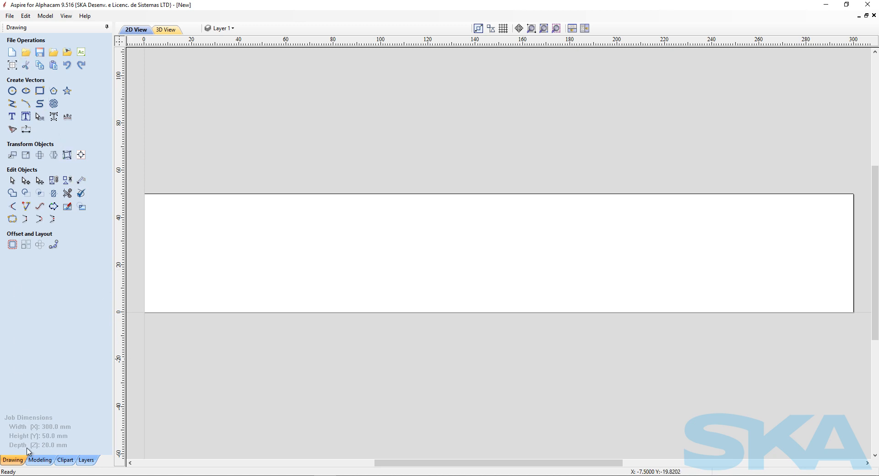
Import the 3D model Magnolia_Flower-57649-A.v3m from the 0 - Art folder as a component
left_click(39, 461)
left_click(13, 65)
left_click(439, 204)
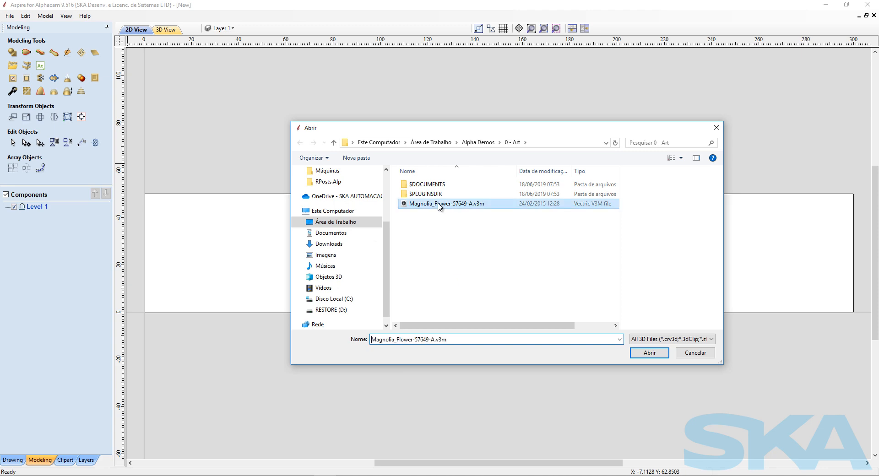
left_click(649, 353)
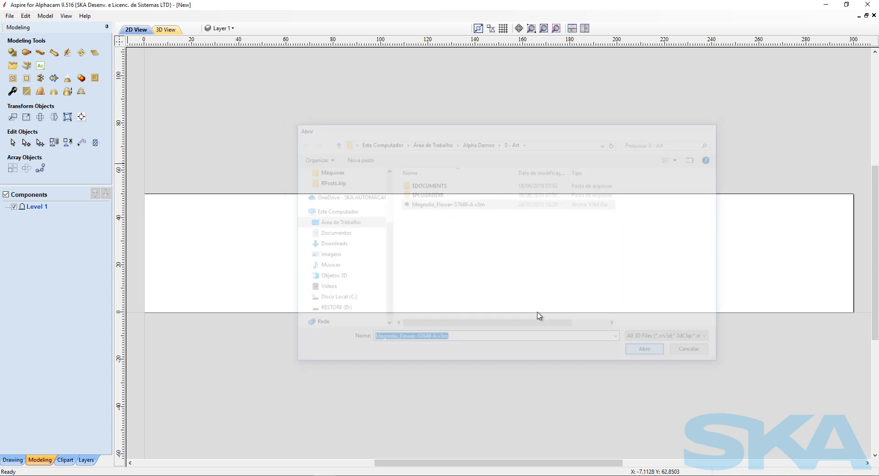
Scale the magnolia flower down to about 33 x 32 mm and place it near the middle of the job
left_click_drag(358, 277, 568, 220)
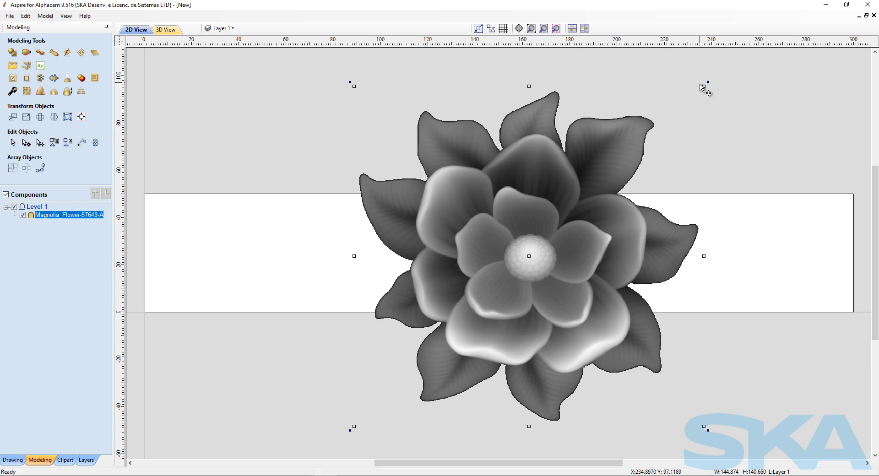
mouse_move(704, 86)
left_mouse_down()
mouse_move(600, 188)
mouse_move(528, 348)
left_mouse_up()
left_click_drag(408, 391, 506, 263)
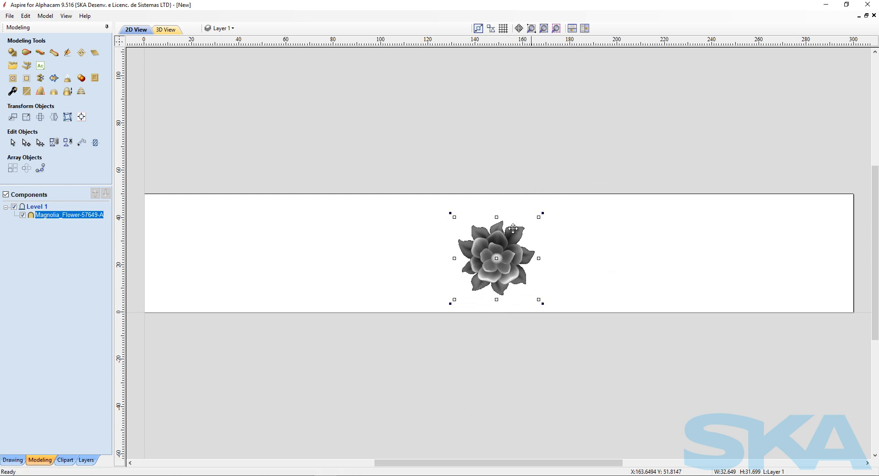
Arrange the 2D and 3D views one above the other and inspect the flower relief in an isometric view
left_click(585, 29)
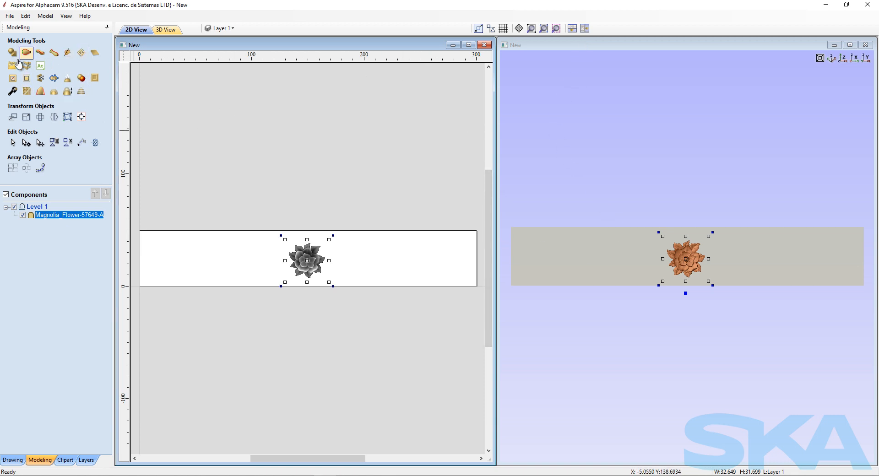
left_click(576, 30)
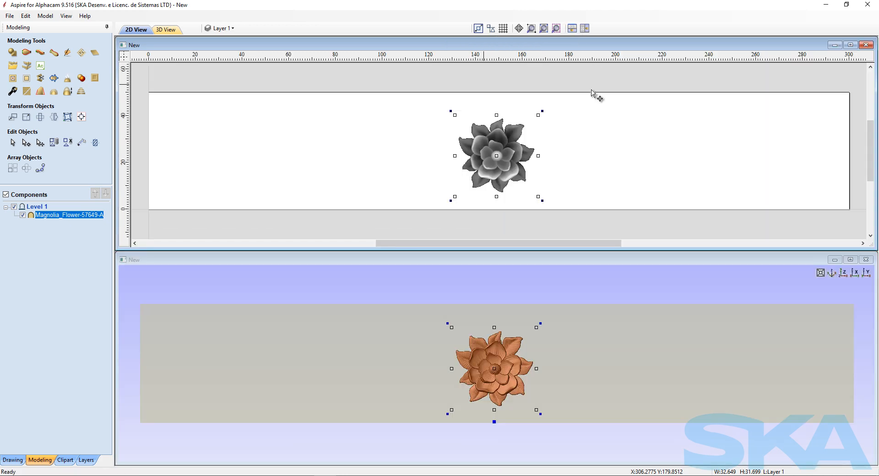
scroll(504, 378, "up", 5)
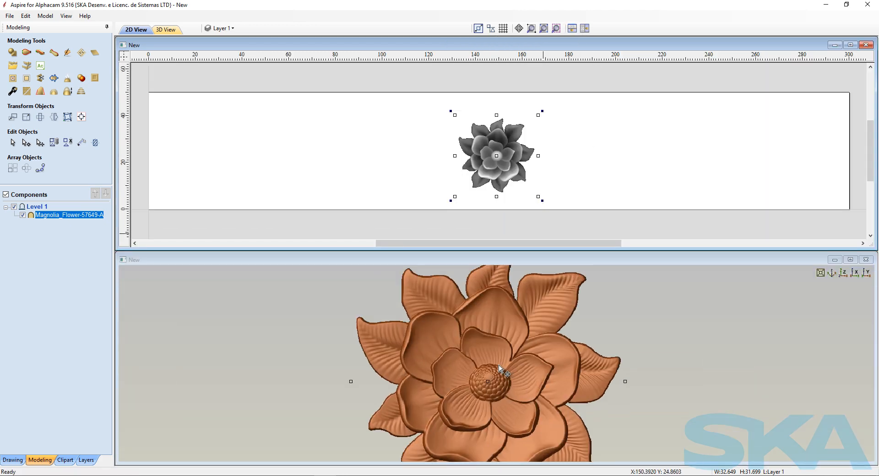
left_click(831, 273)
scroll(513, 367, "up", 6)
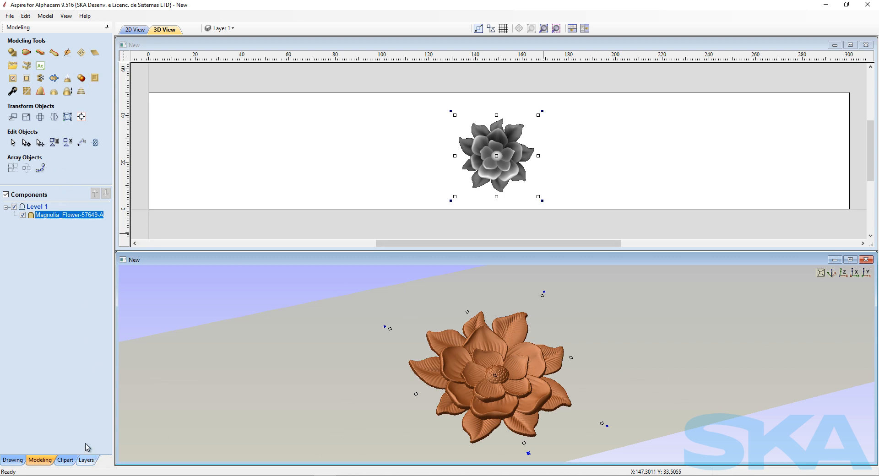
Triangulate the flower with 0.01 mm tolerance and a flat back plane, export it to Alphacam and switch there
left_click(44, 69)
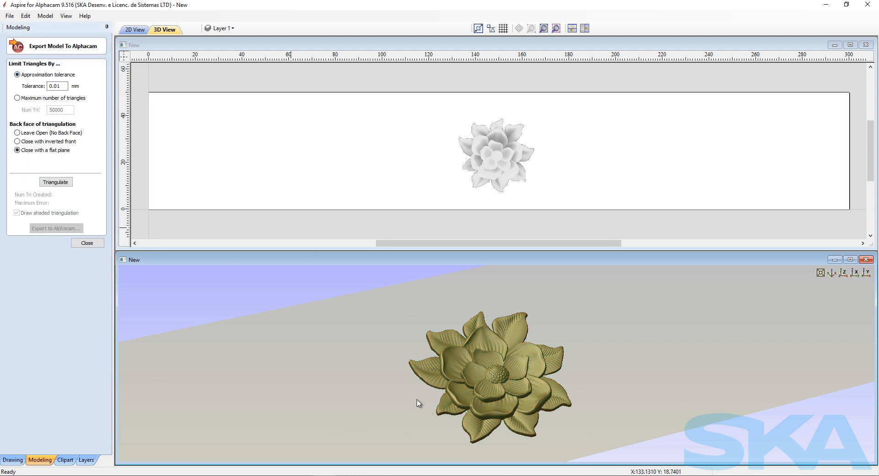
left_click(53, 183)
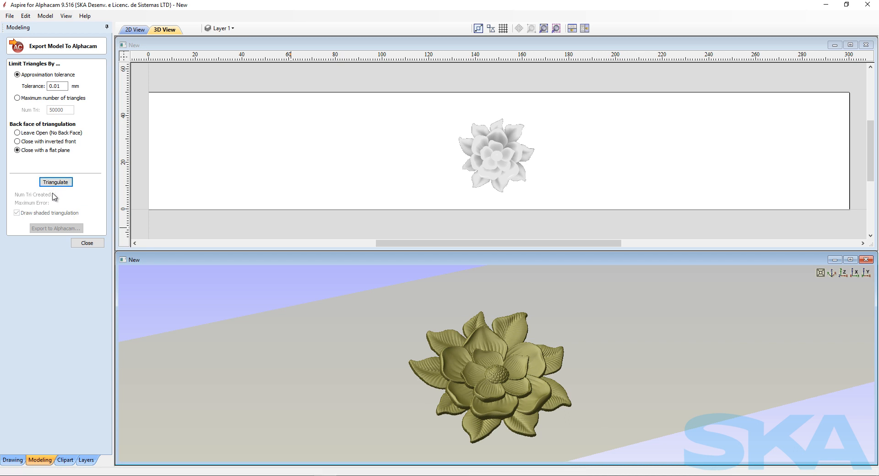
left_click(72, 229)
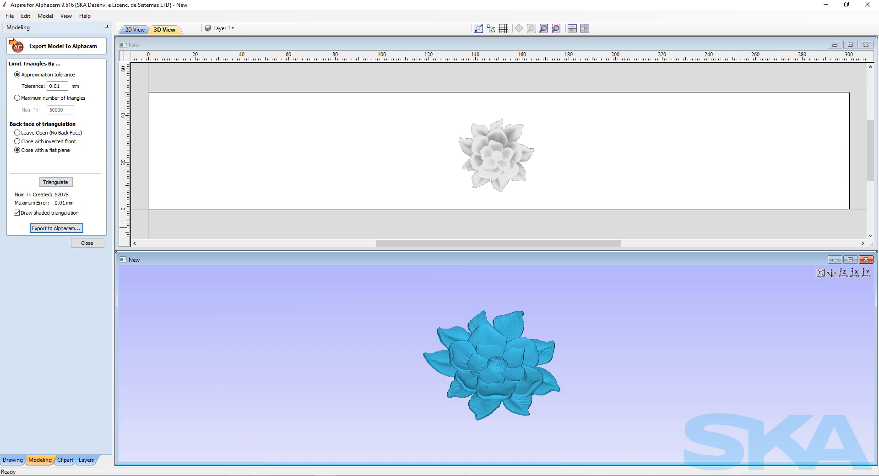
left_click(235, 475)
scroll(395, 233, "up", 5)
scroll(396, 234, "down", 3)
scroll(396, 235, "down", 2)
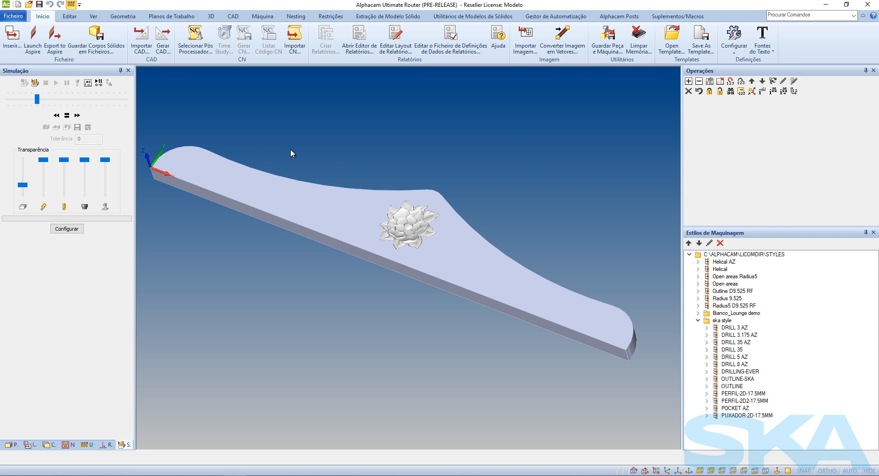
Select the Ball End - 10mm tool from the main rtools.alp library and start the 3D machining command
left_click(262, 16)
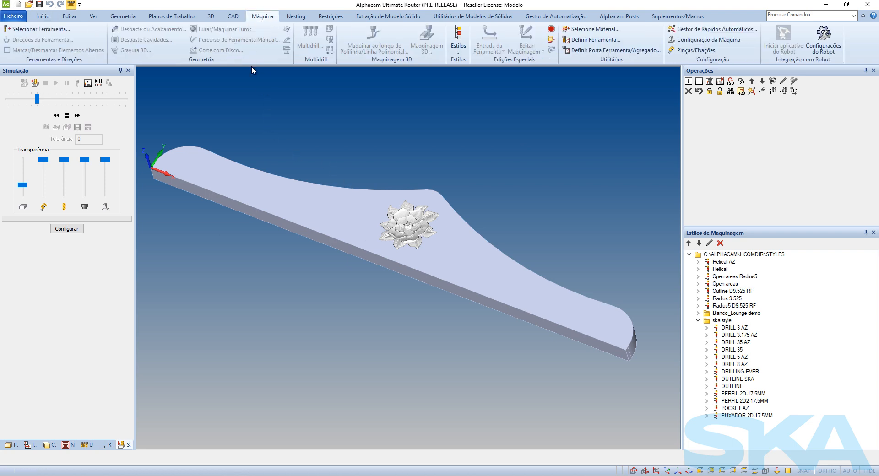
left_click(35, 29)
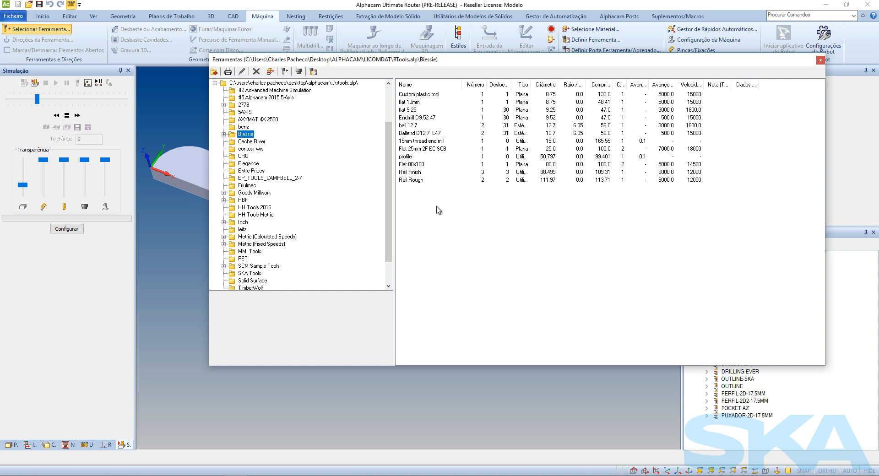
scroll(278, 176, "up", 3)
left_click(250, 127)
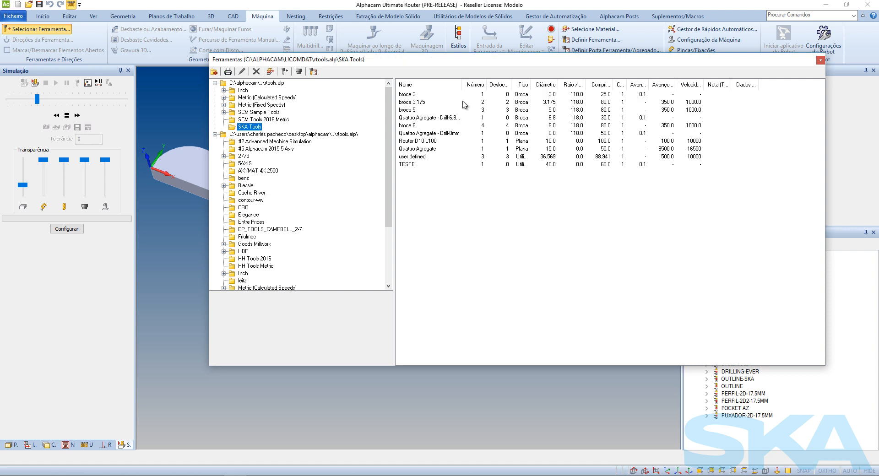
left_click(253, 84)
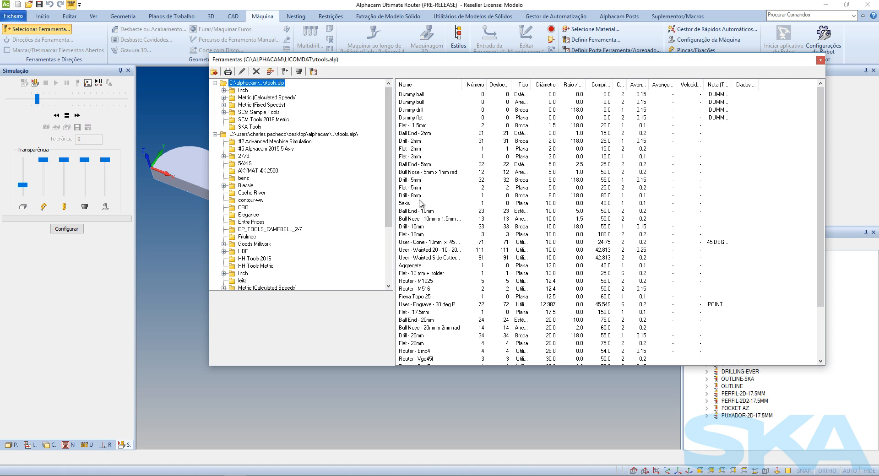
left_click(405, 203)
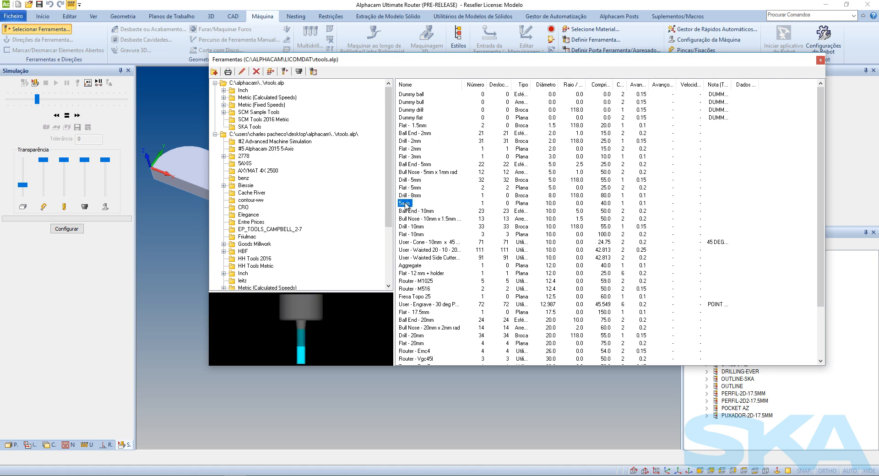
key("Down")
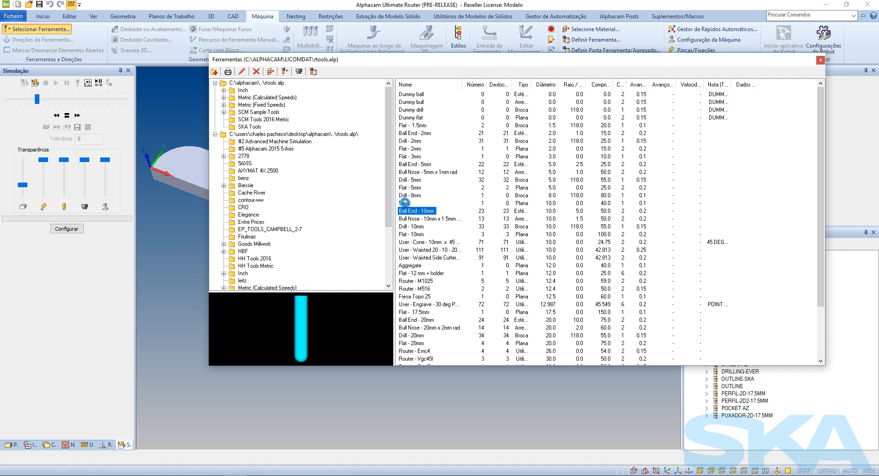
key("Return")
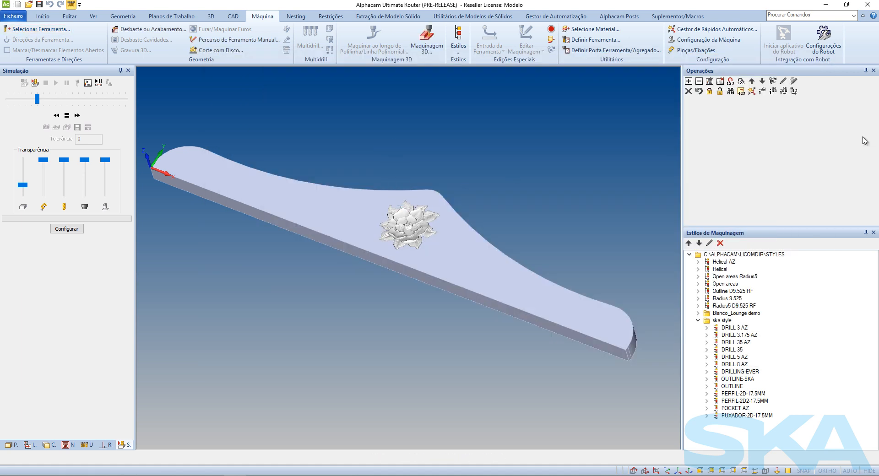
left_click(427, 41)
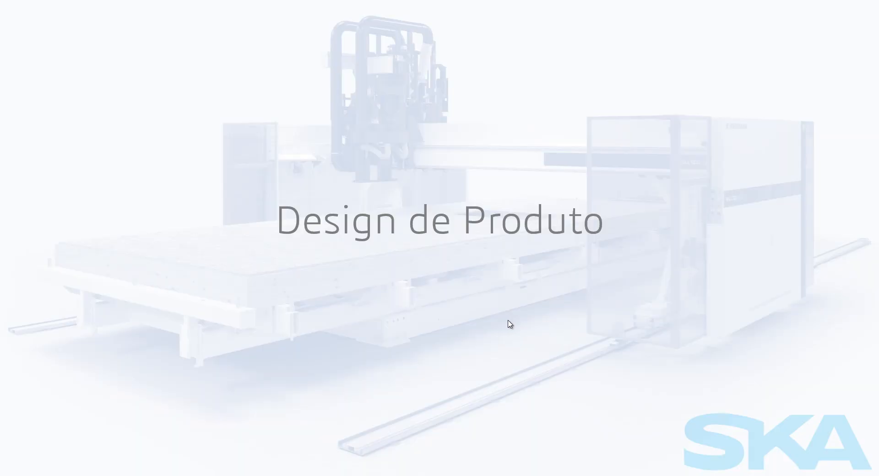
left_click(508, 324)
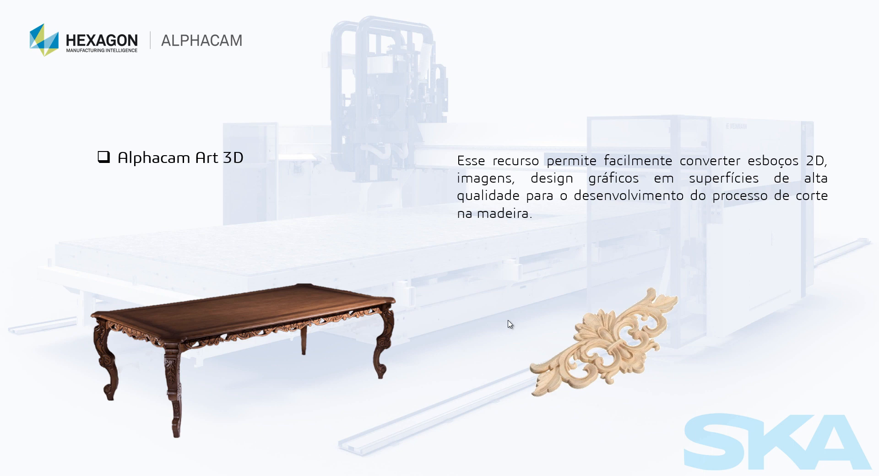
left_click(508, 321)
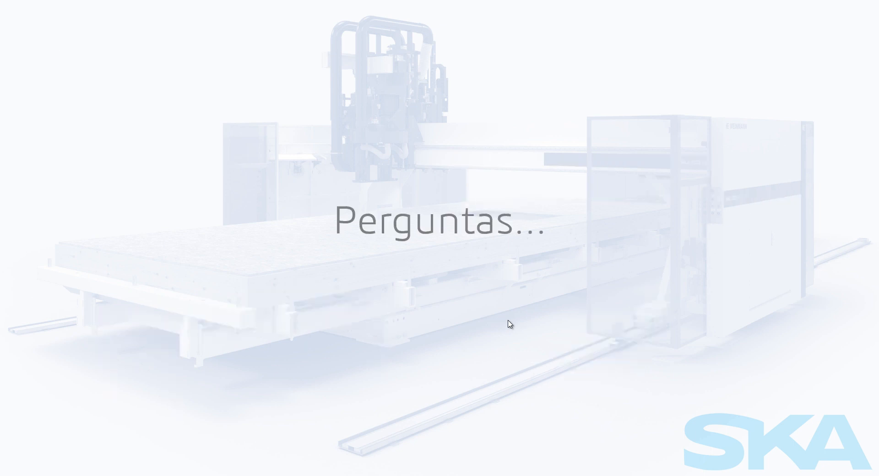
left_click(509, 320)
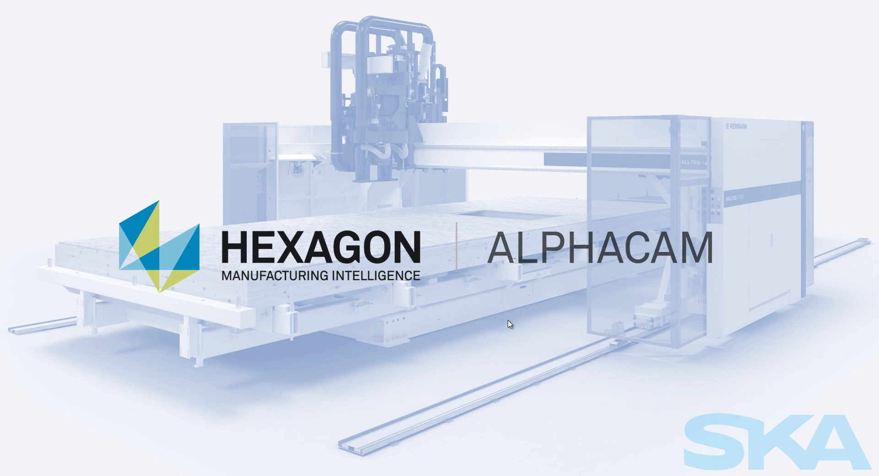